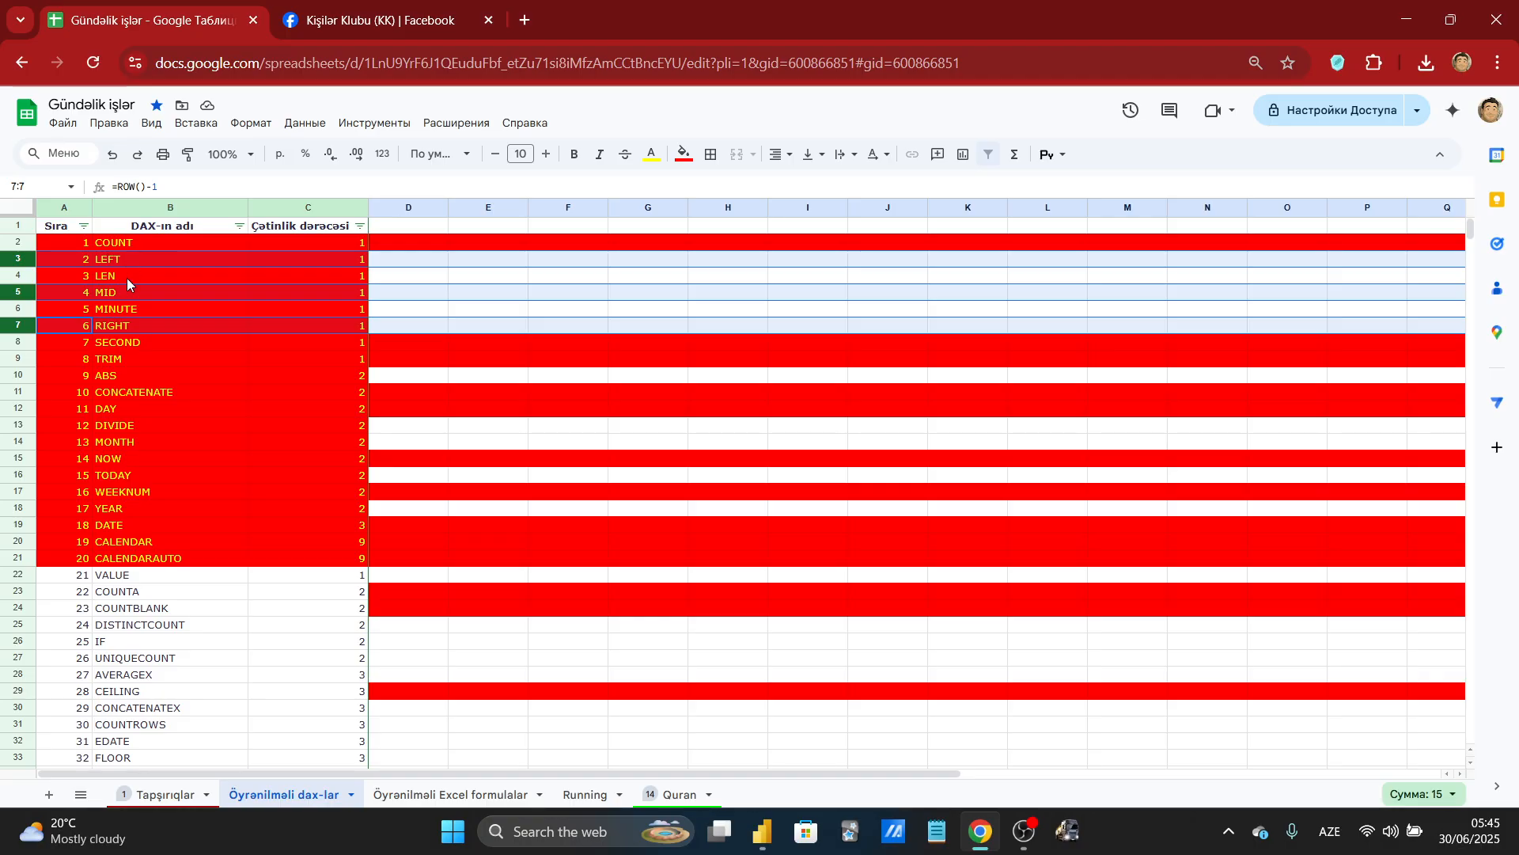
- Close the Facebook tab, switch to Power BI Desktop and show the financials table's data
middle_click(314, 25)
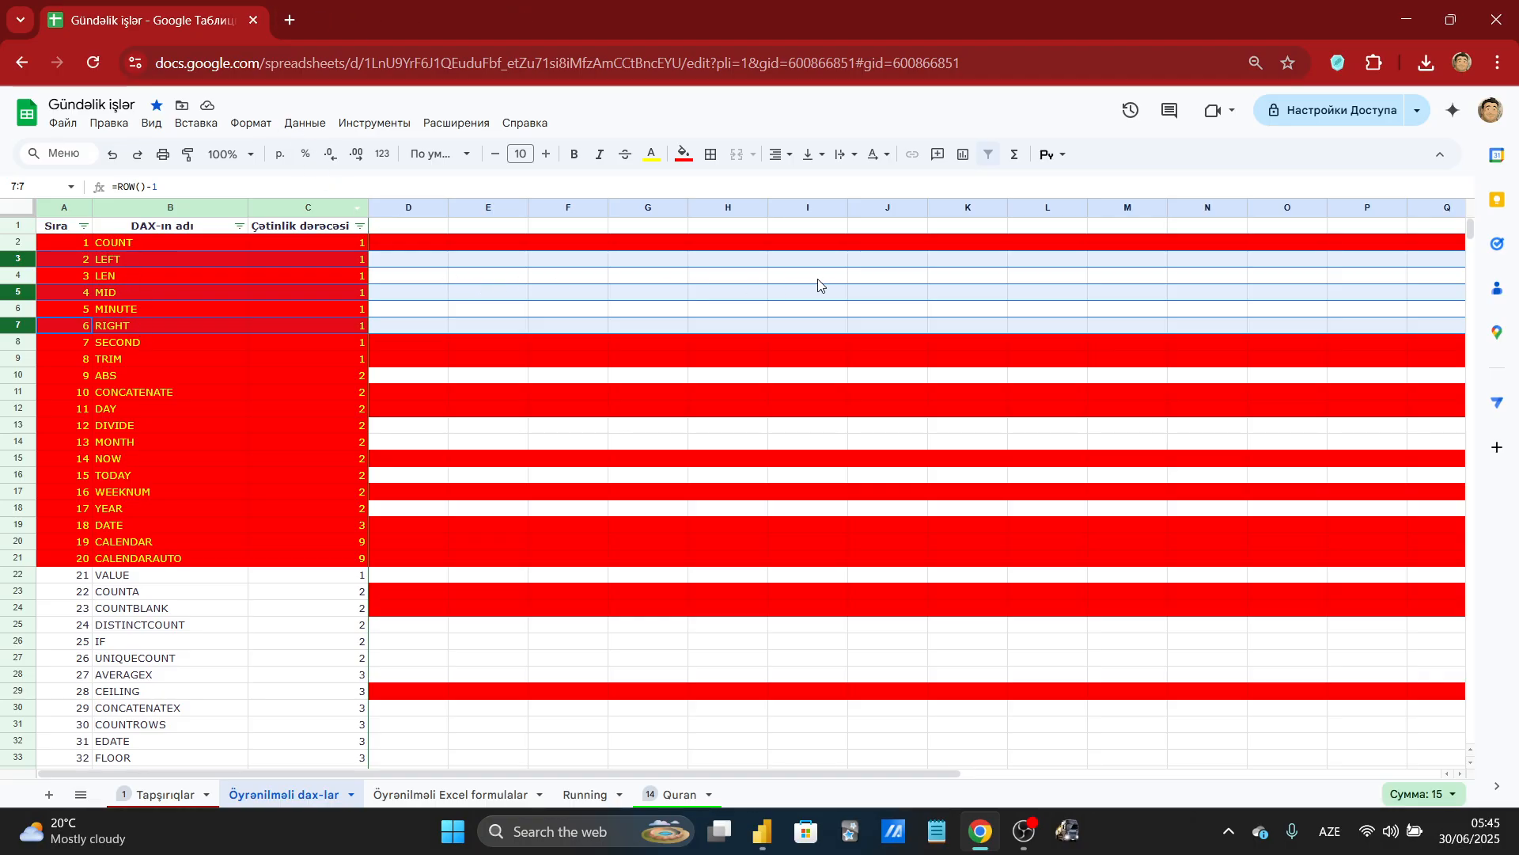
left_click(1406, 19)
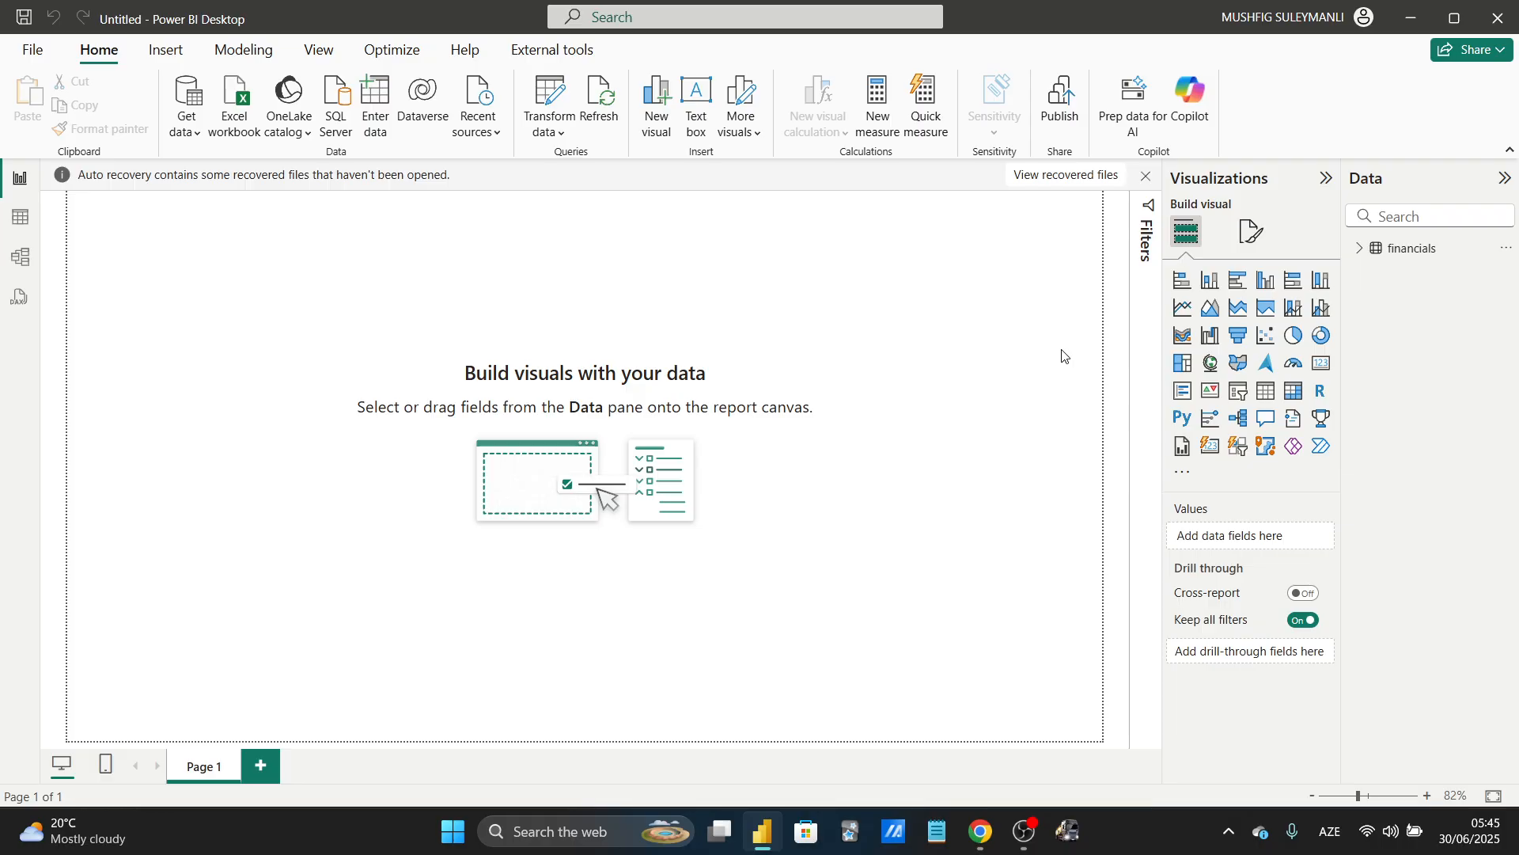
left_click(1361, 249)
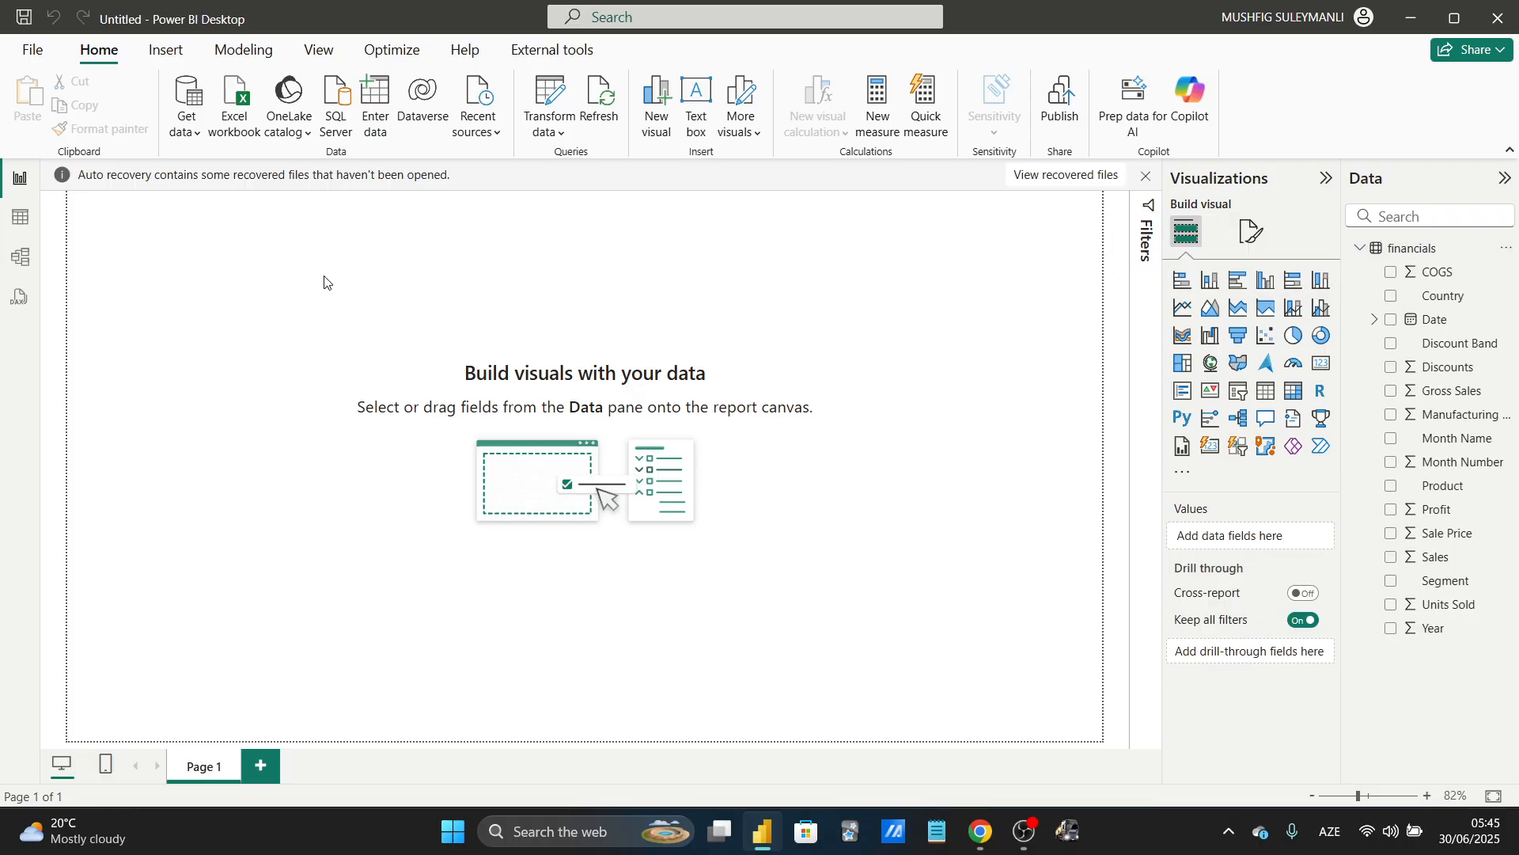
left_click(19, 216)
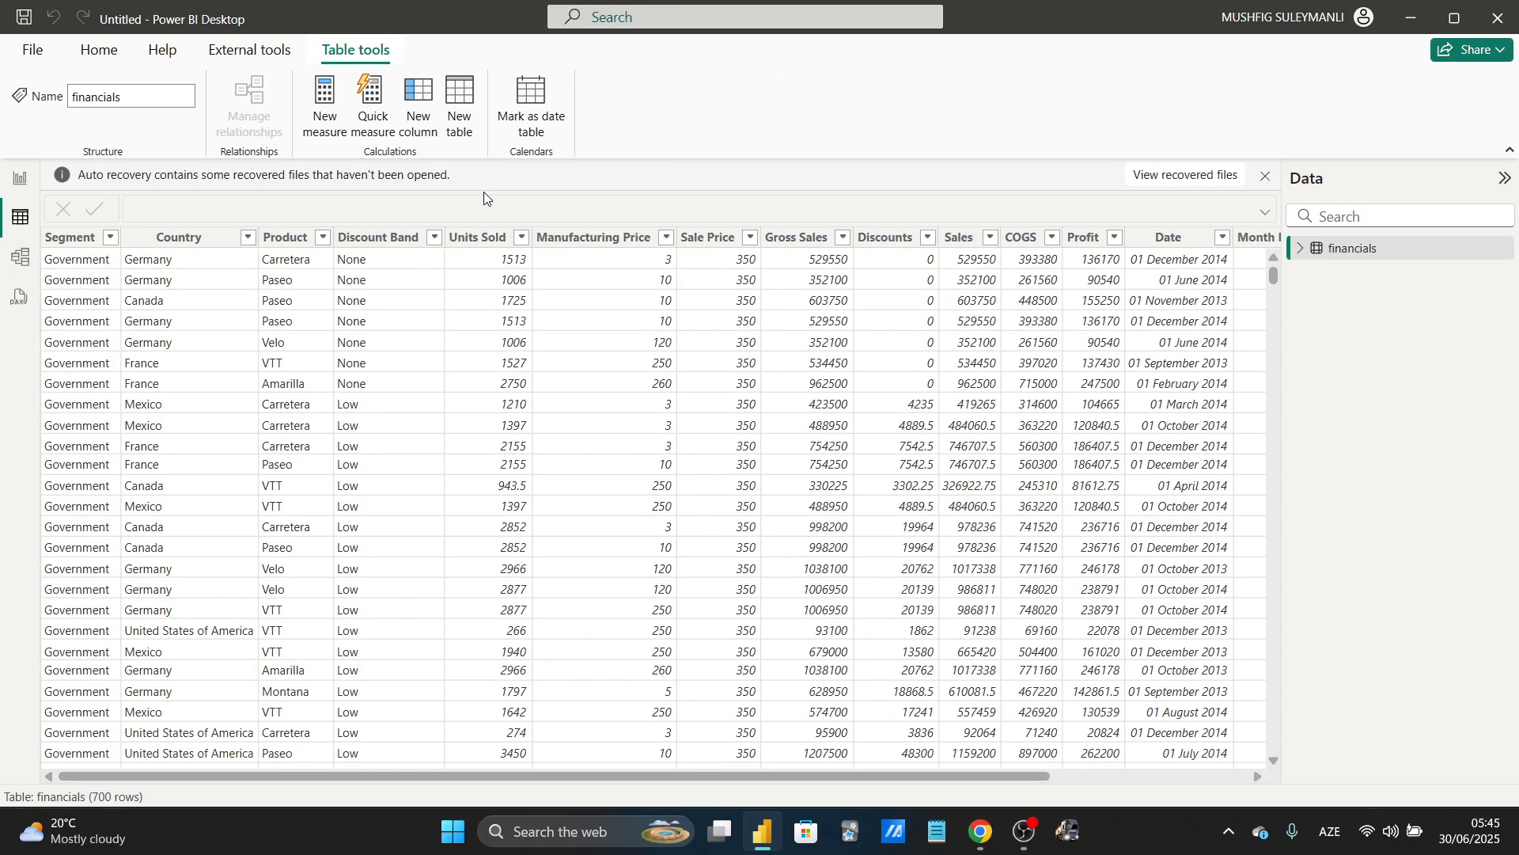
- Add a calculated column to the financials table and begin its formula as right_m = RIGHT(
left_click(432, 131)
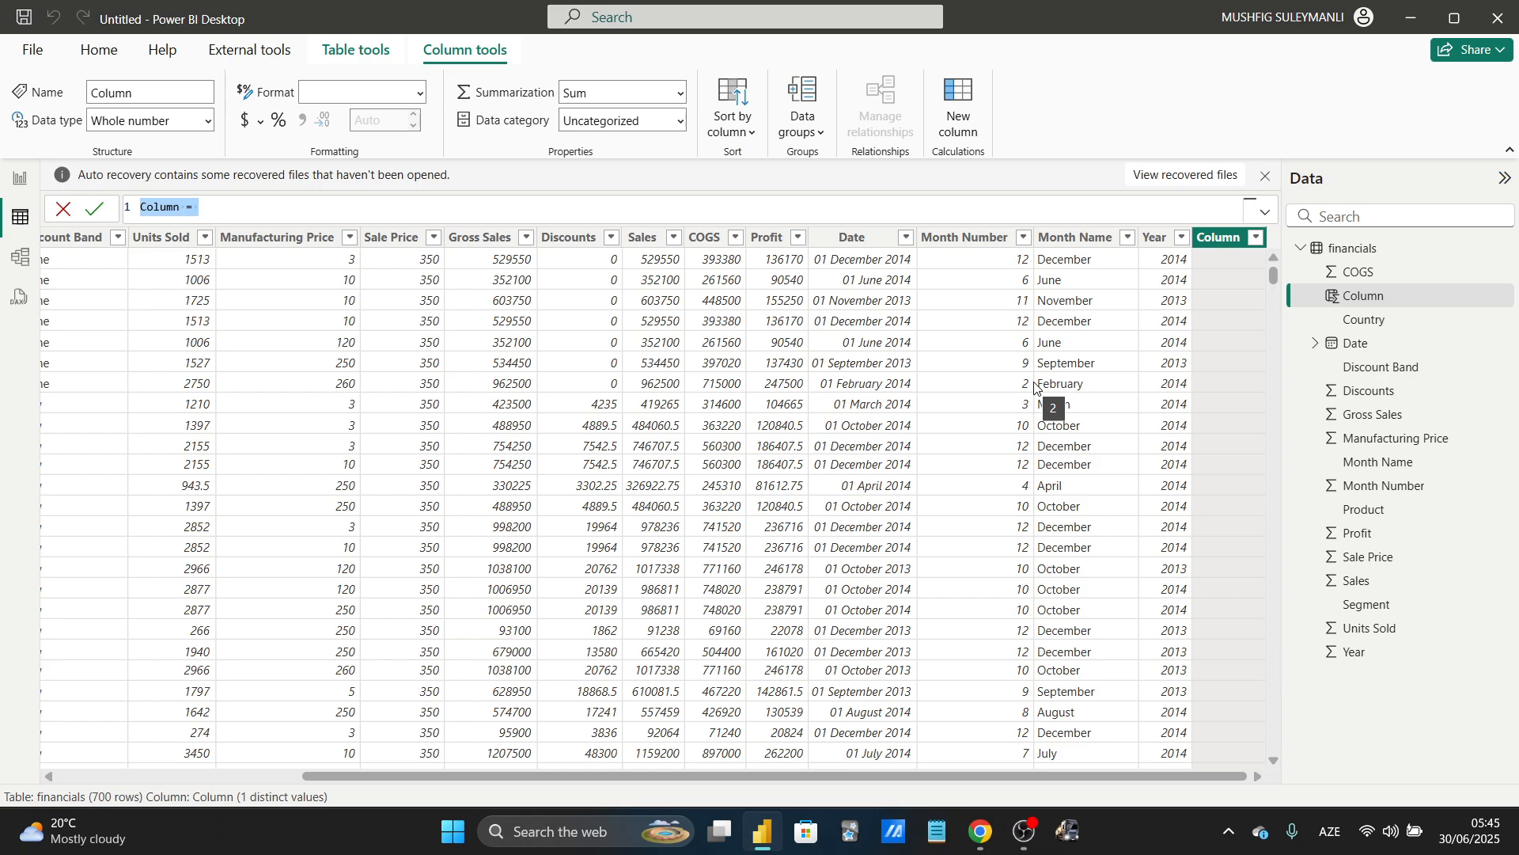
type("right_")
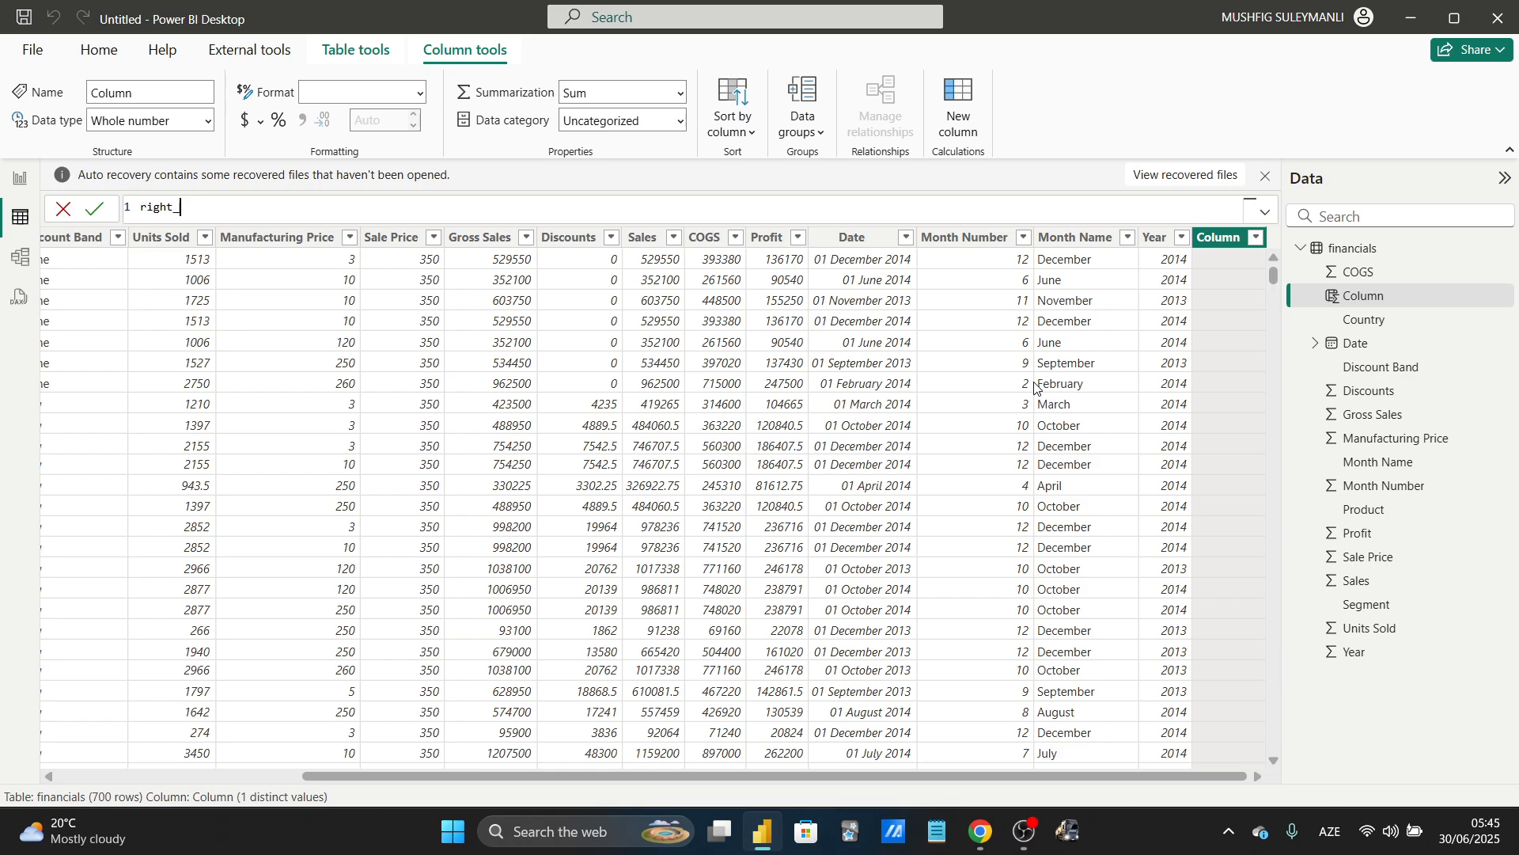
type("m = right")
key("Tab")
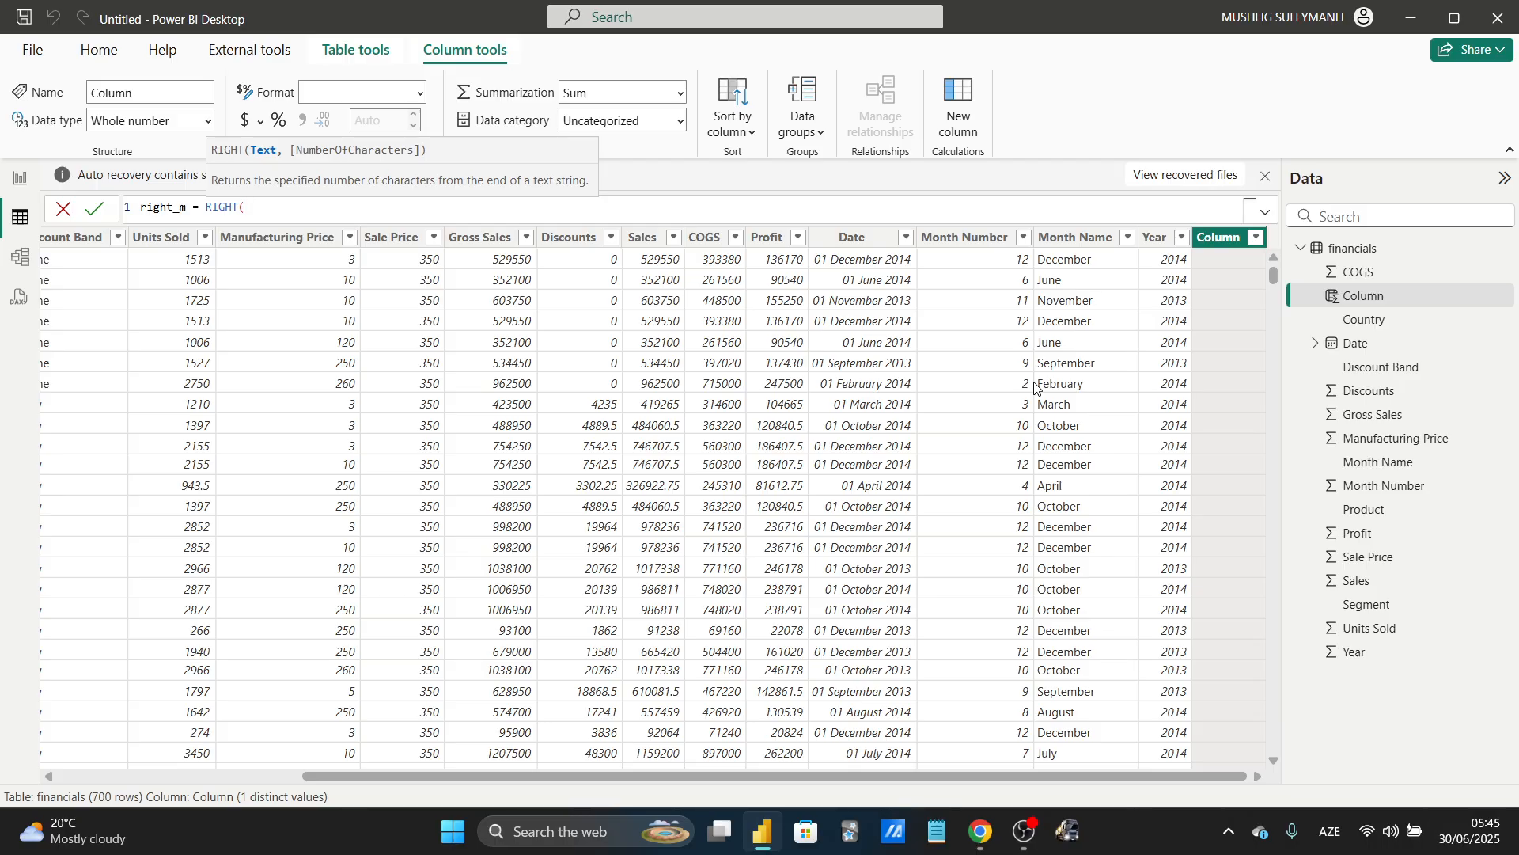
type("c1")
key("BackSpace")
key("BackSpace")
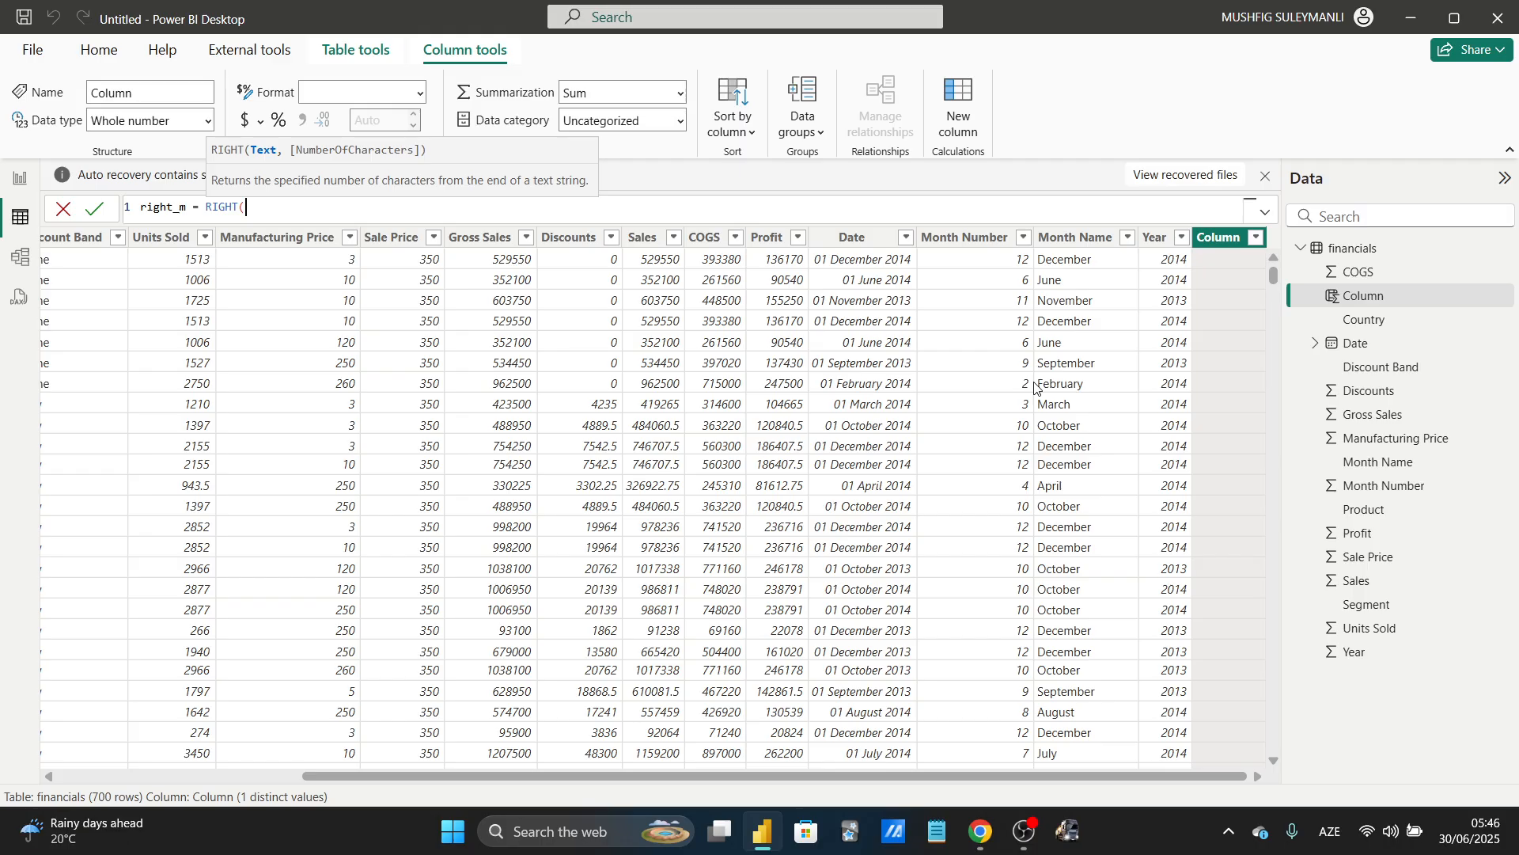
- Complete the RIGHT formula with financials[Country] as the text and 3 as the number of characters, and commit it
type("coun")
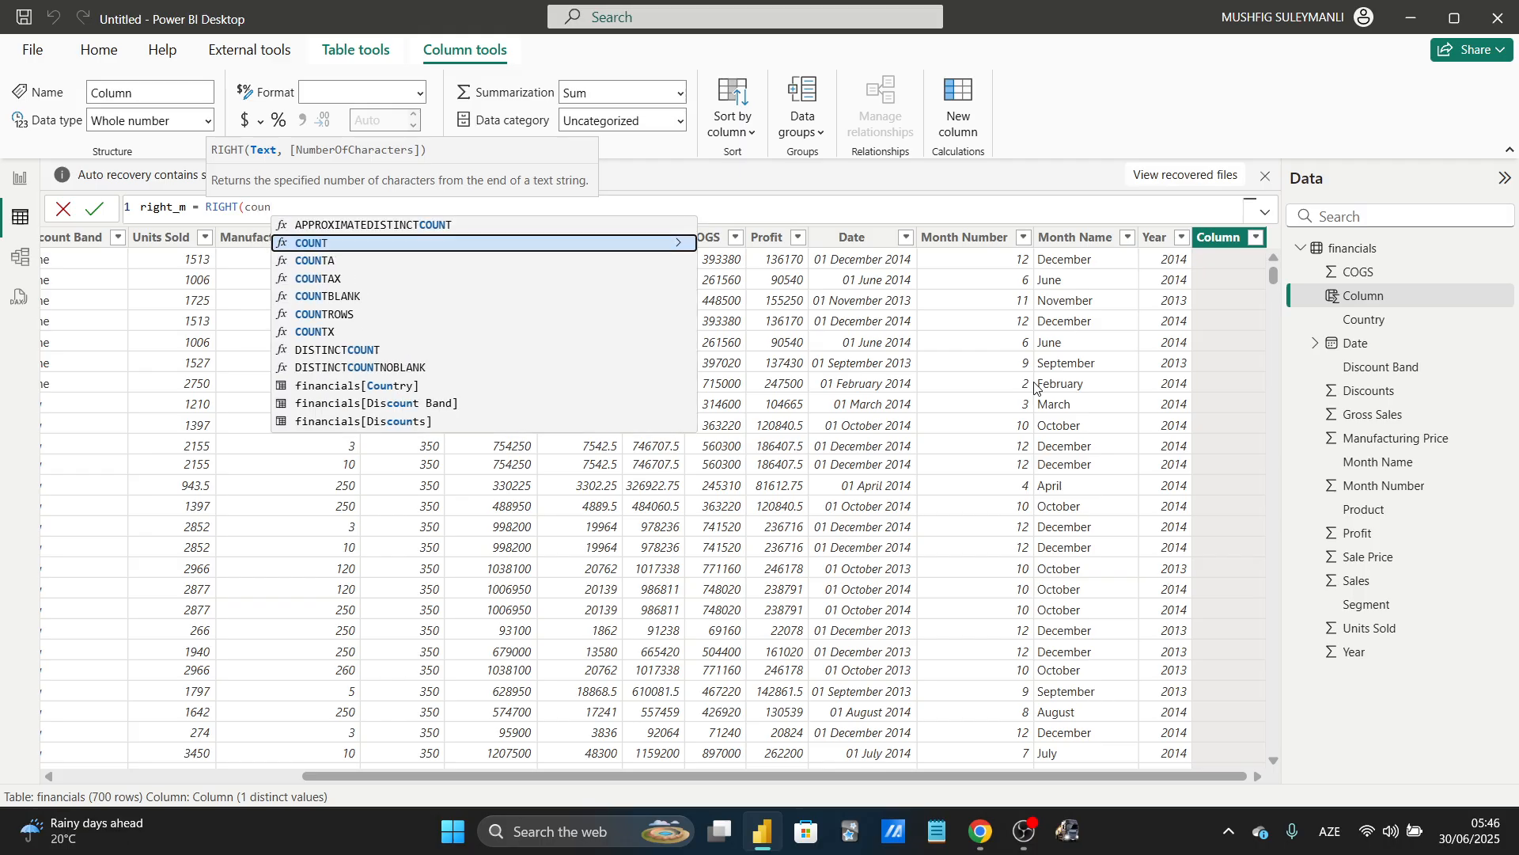
key("Down")
key("Down")
key("Down")
key("Down")
key("Down")
key("Down")
key("Down")
key("Down")
key("Down")
key("Down")
key("Up")
key("Up")
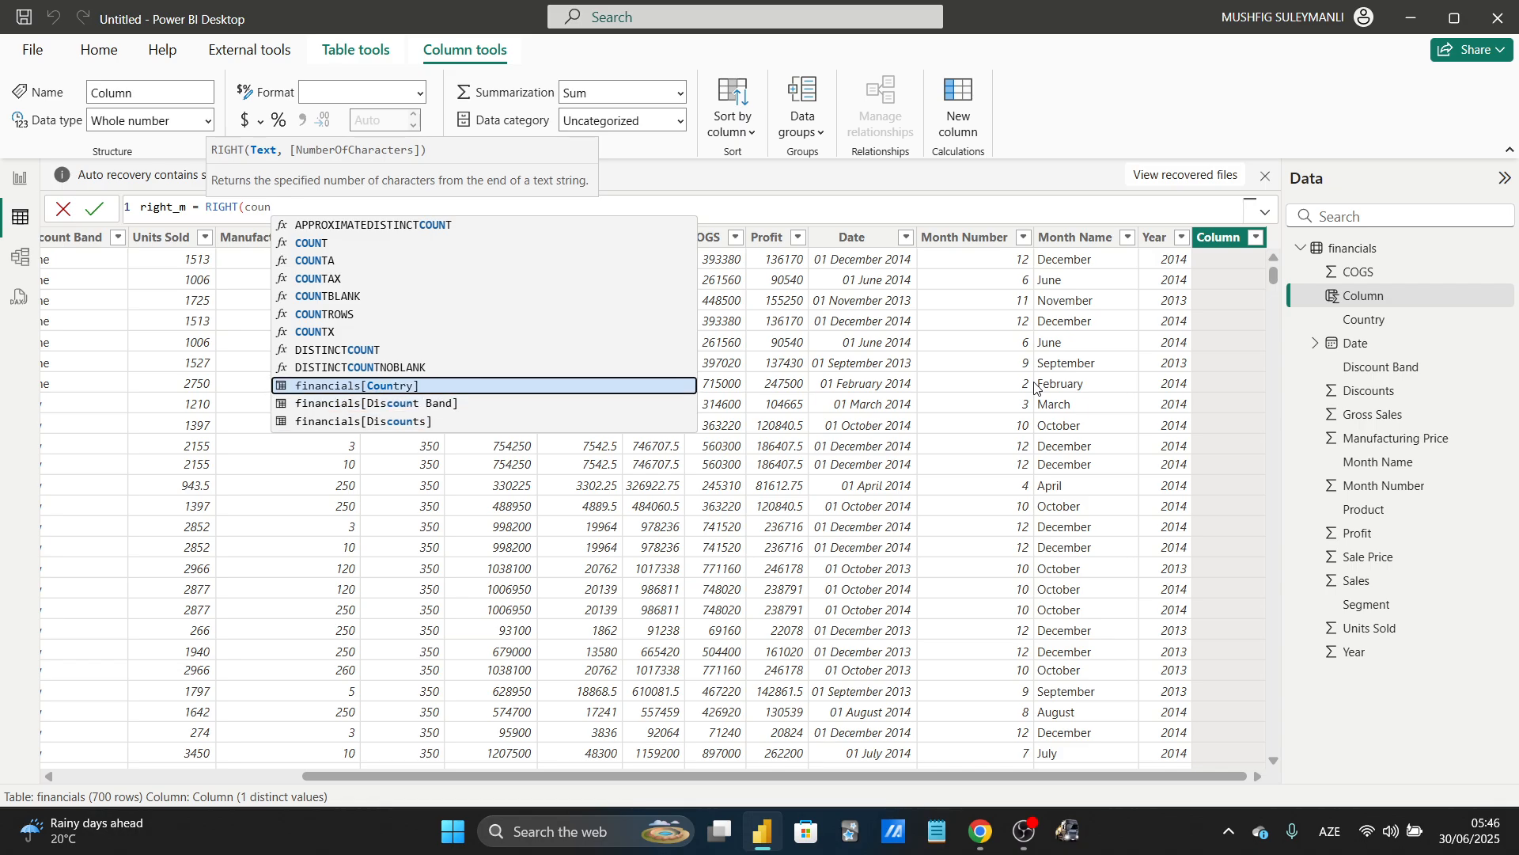
key("Tab")
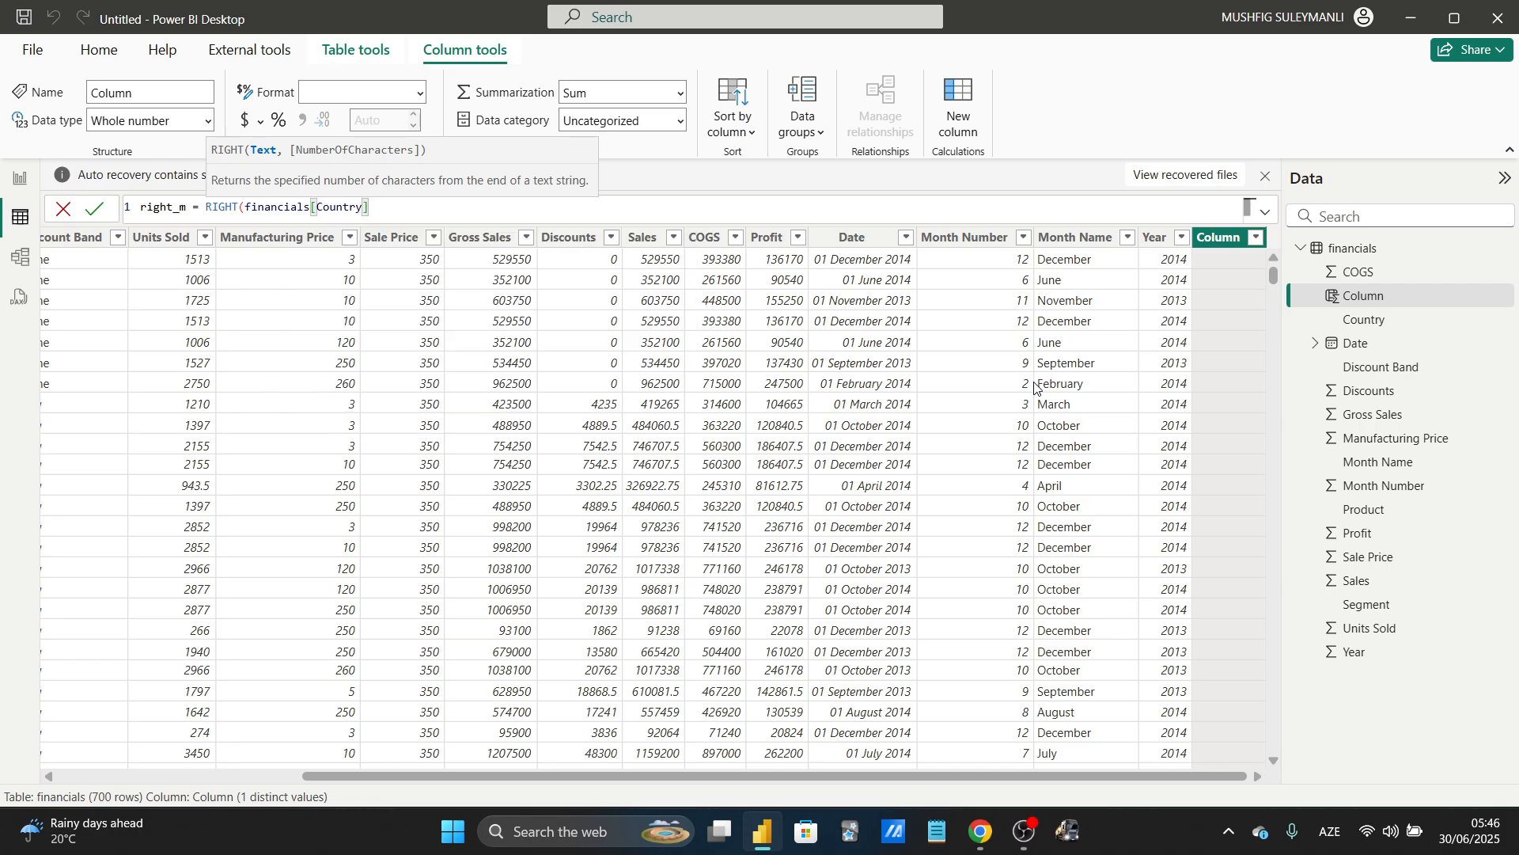
key("alt+shift")
type(",")
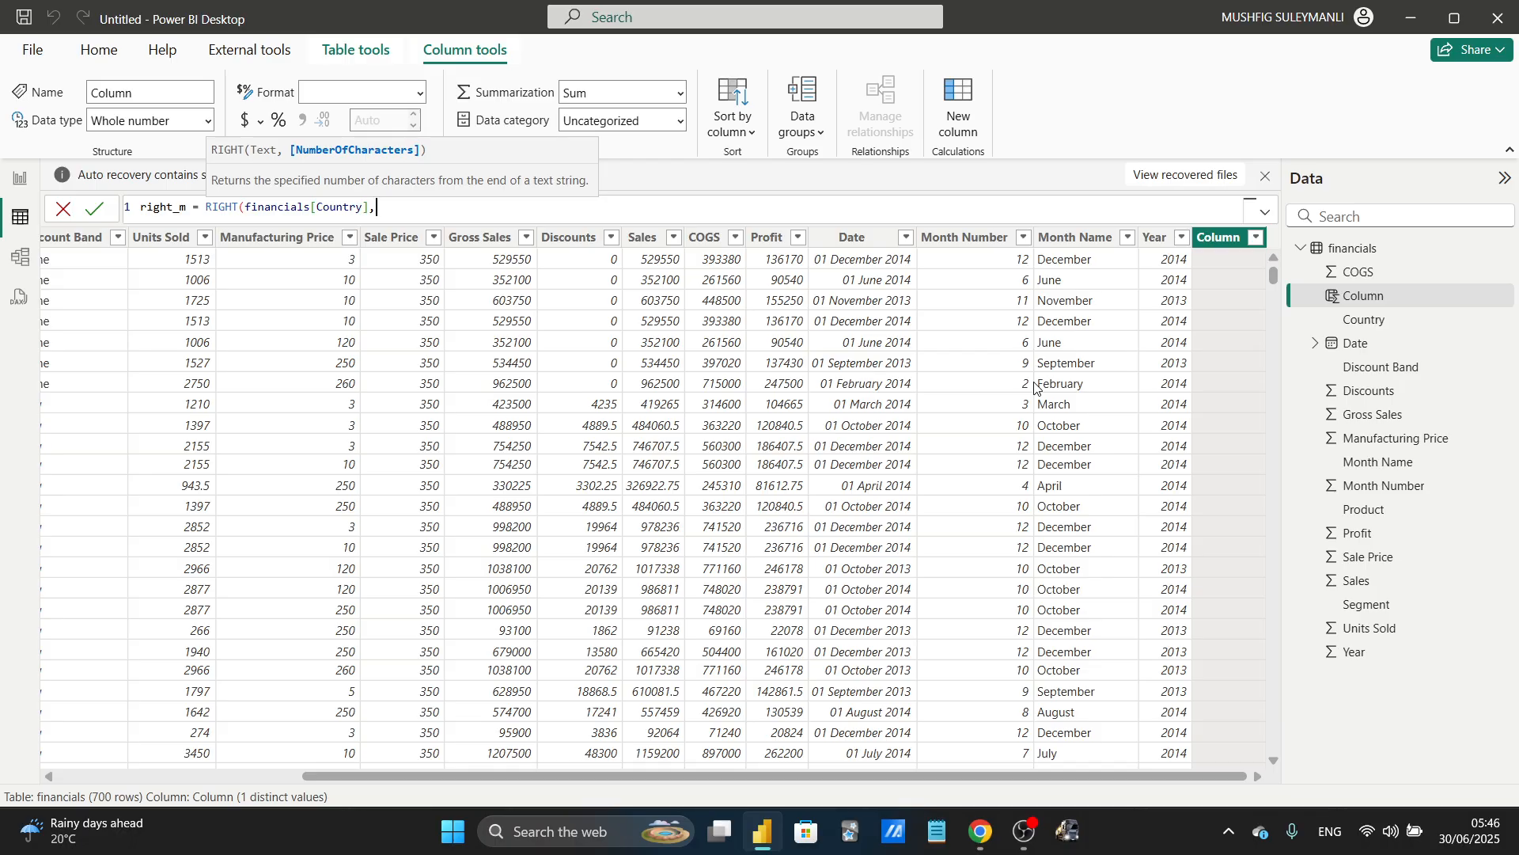
type("3)")
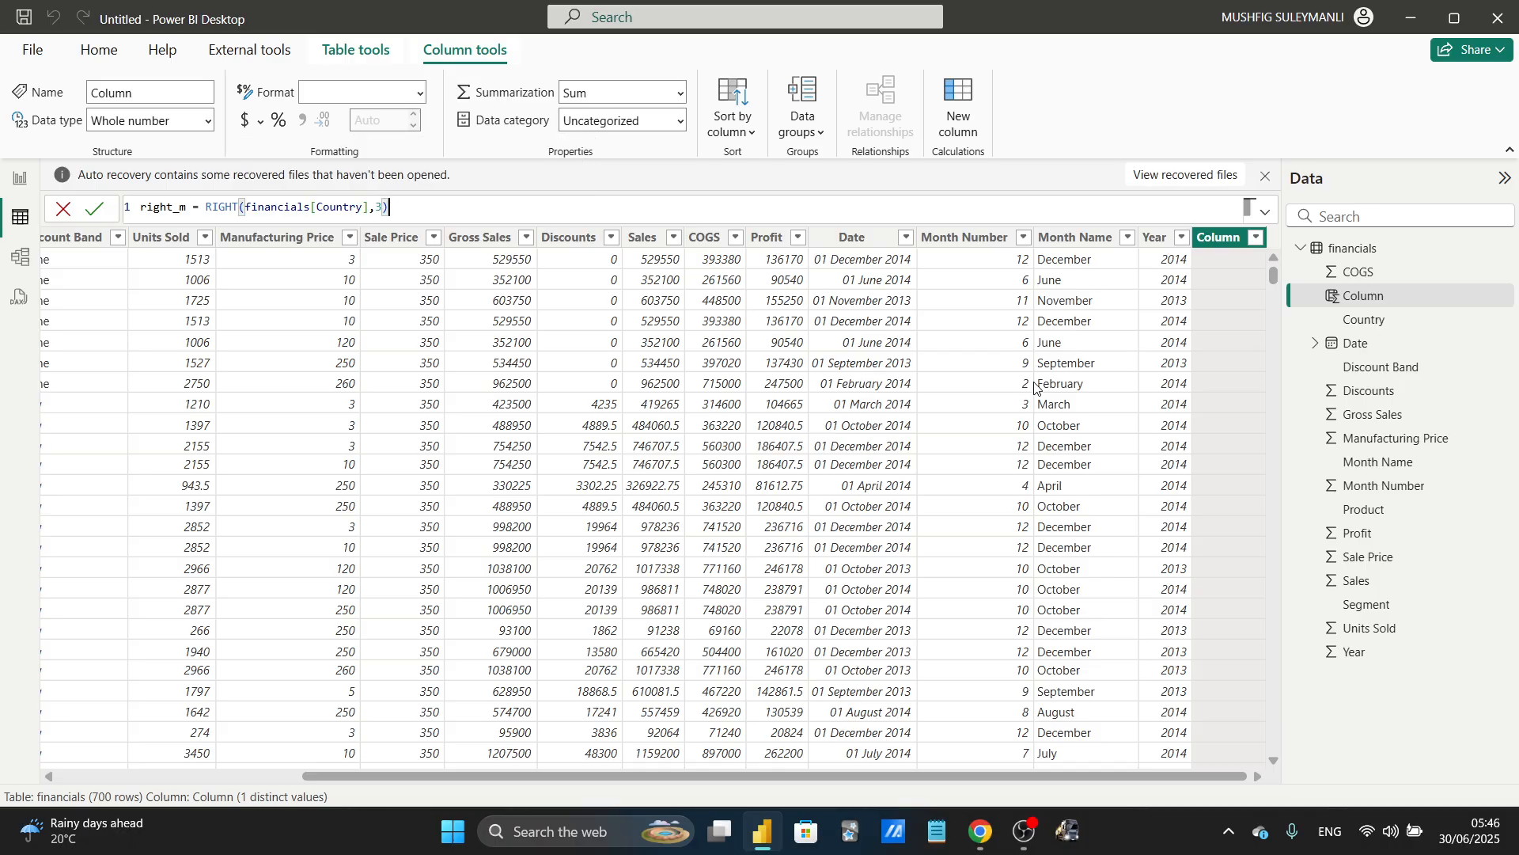
key("Return")
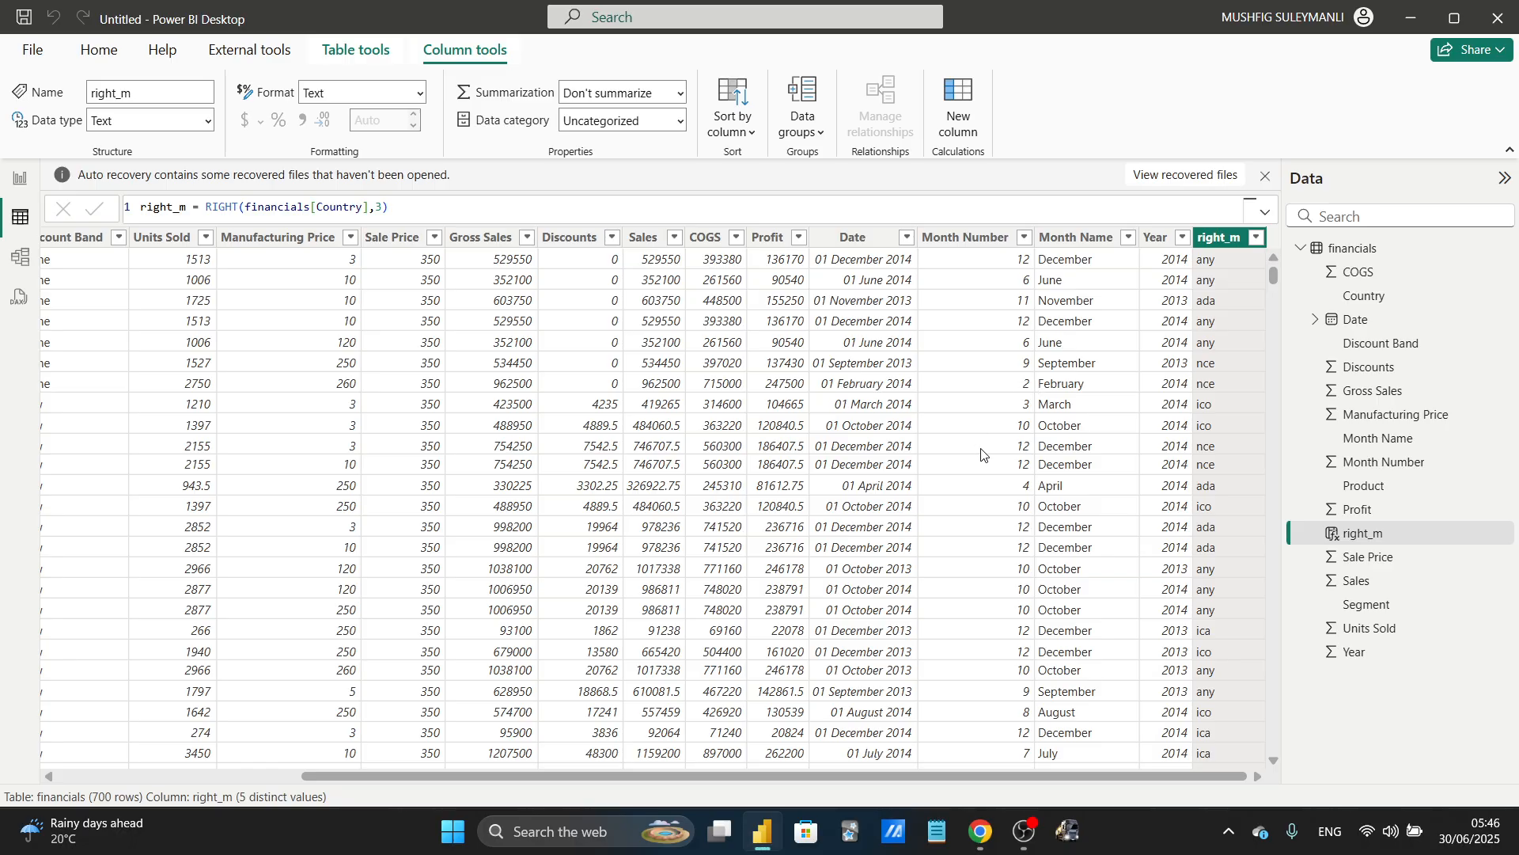
- Compare the right_m values with the Country column, and replace RIGHT with LEFT in the right_m formula
mouse_move(1008, 778)
left_mouse_down()
mouse_move(975, 775)
mouse_move(1021, 774)
left_mouse_up()
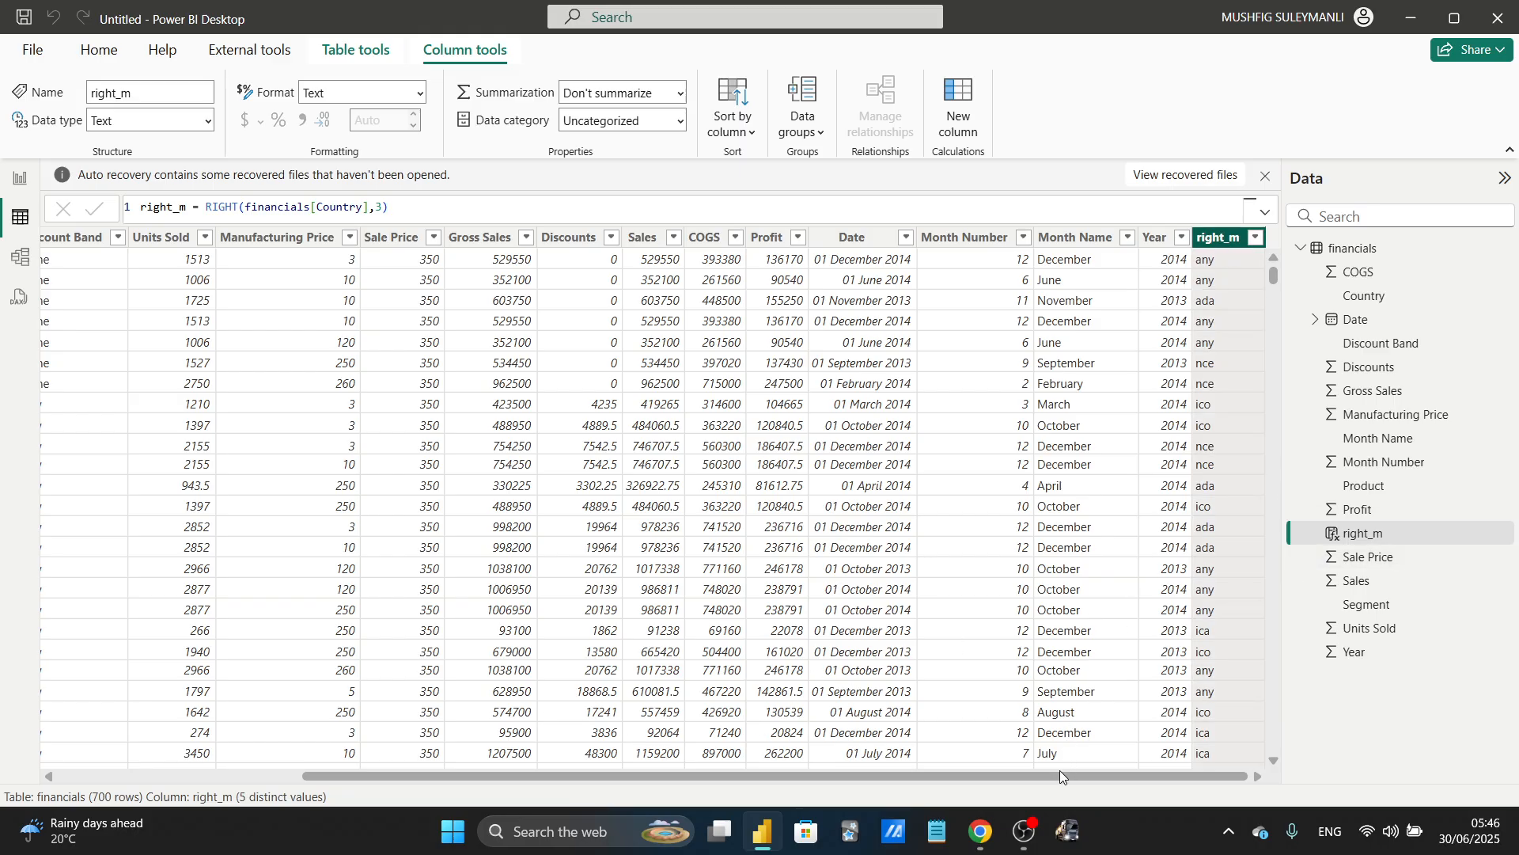
left_click_drag(1047, 779, 740, 782)
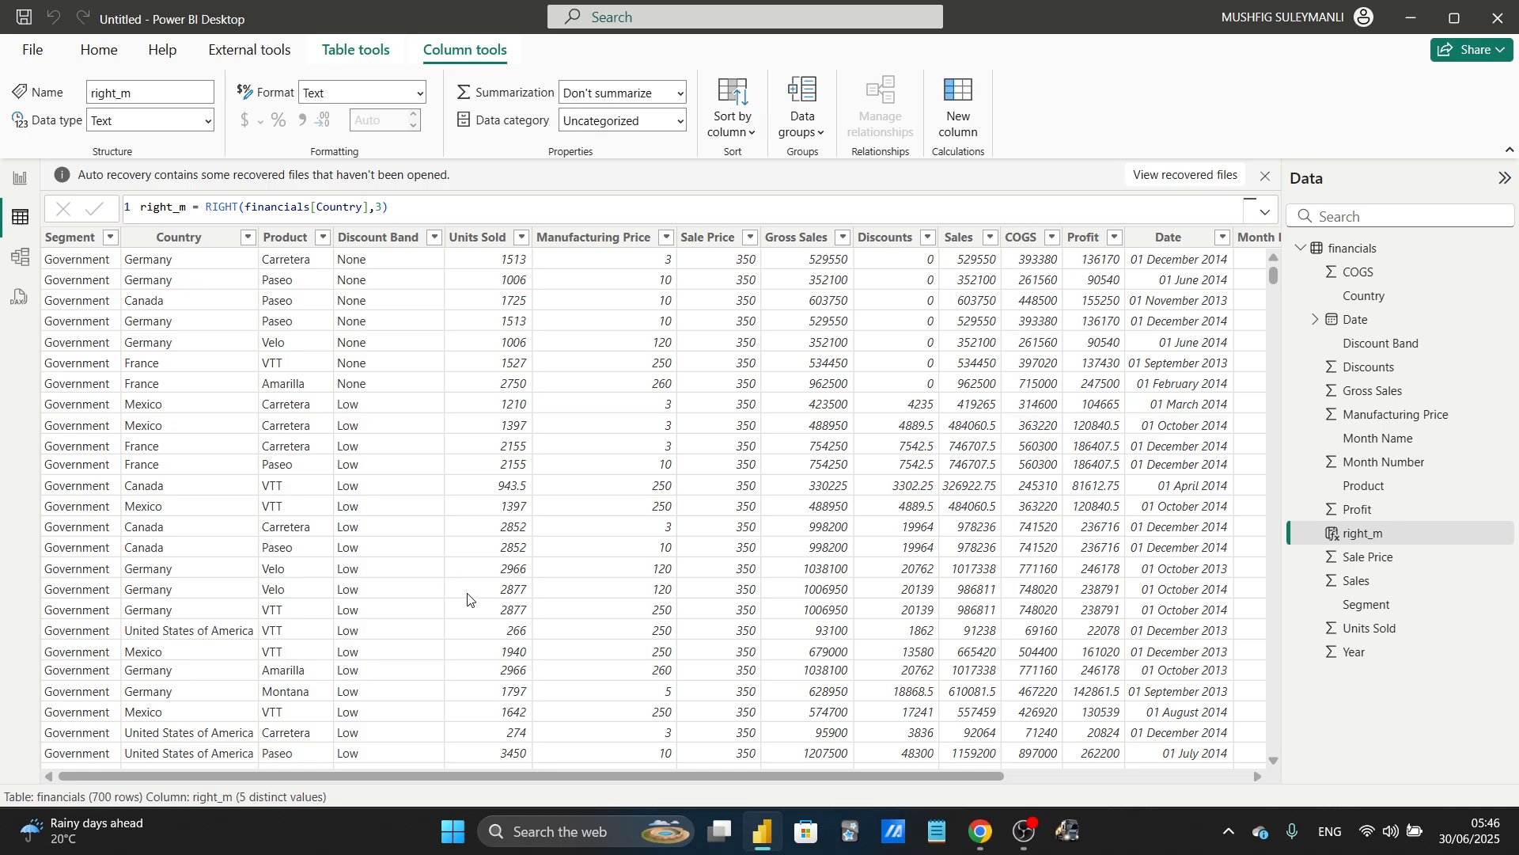
left_click_drag(596, 777, 841, 779)
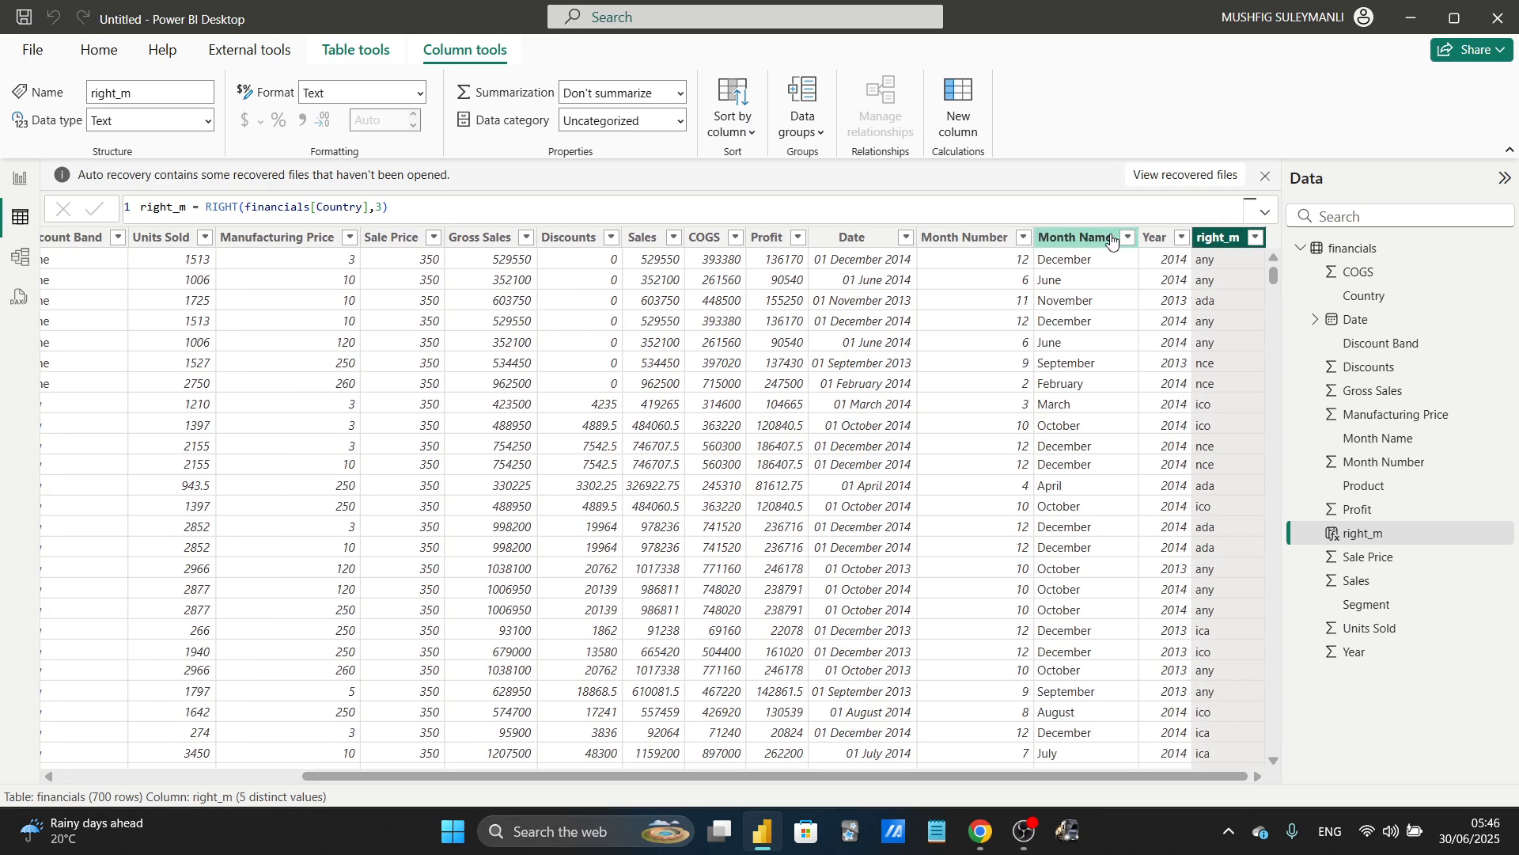
left_click(1216, 302)
left_click_drag(823, 777, 580, 777)
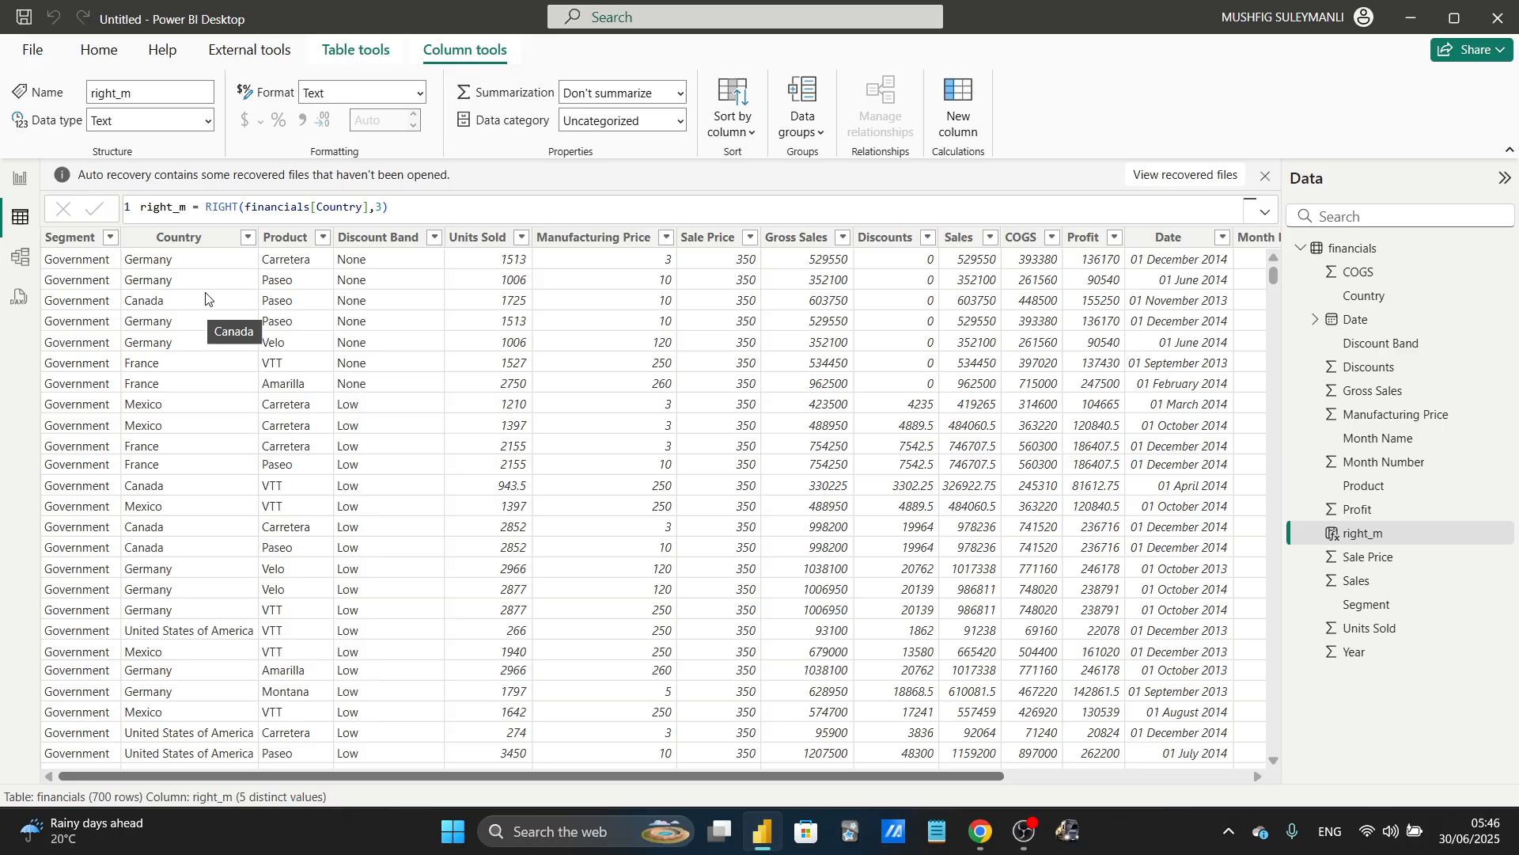
double_click(223, 205)
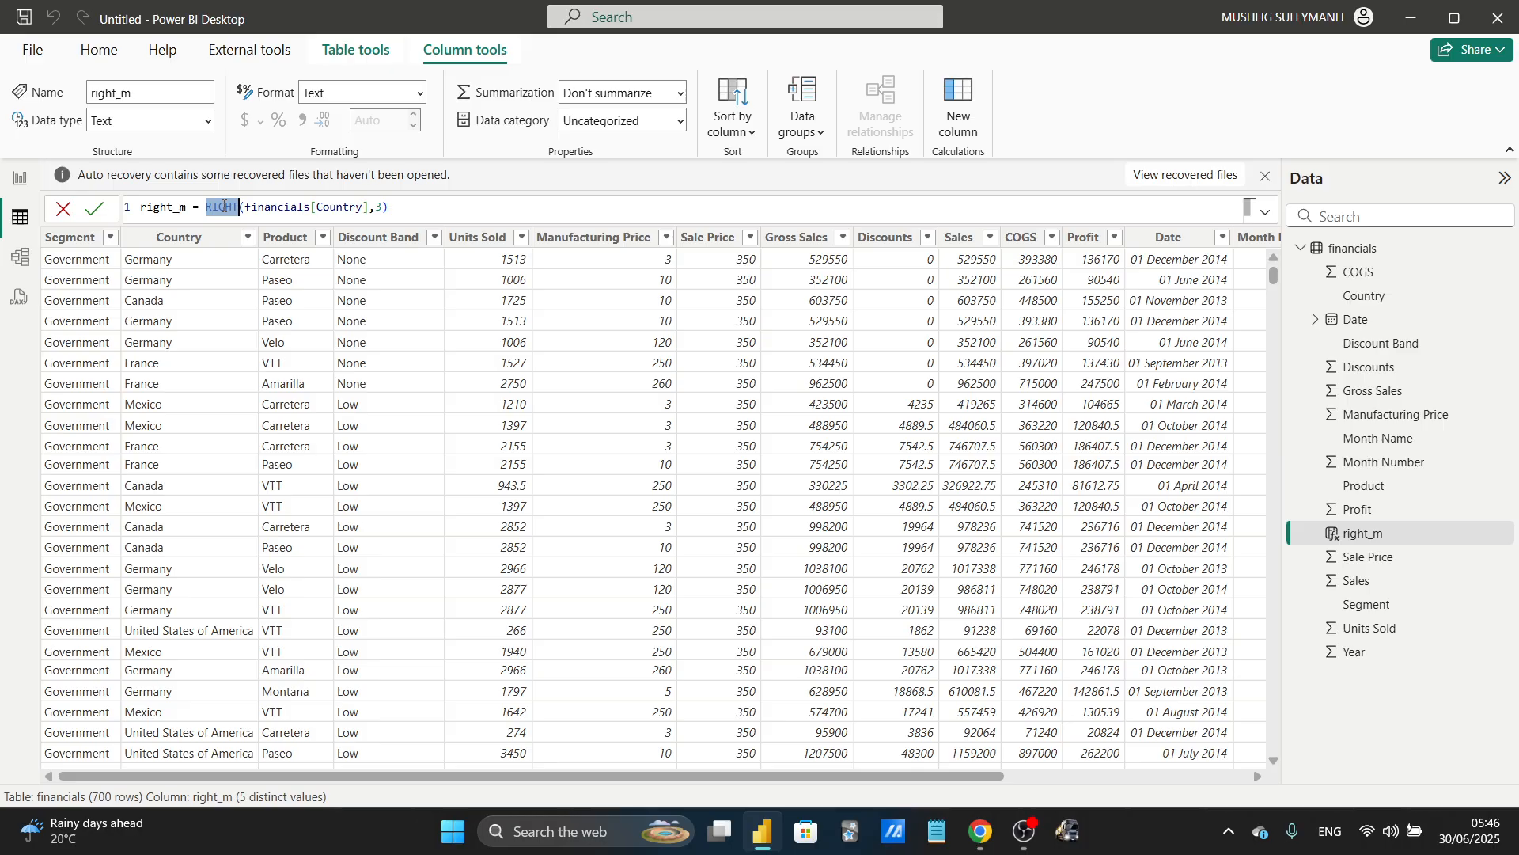
type("left")
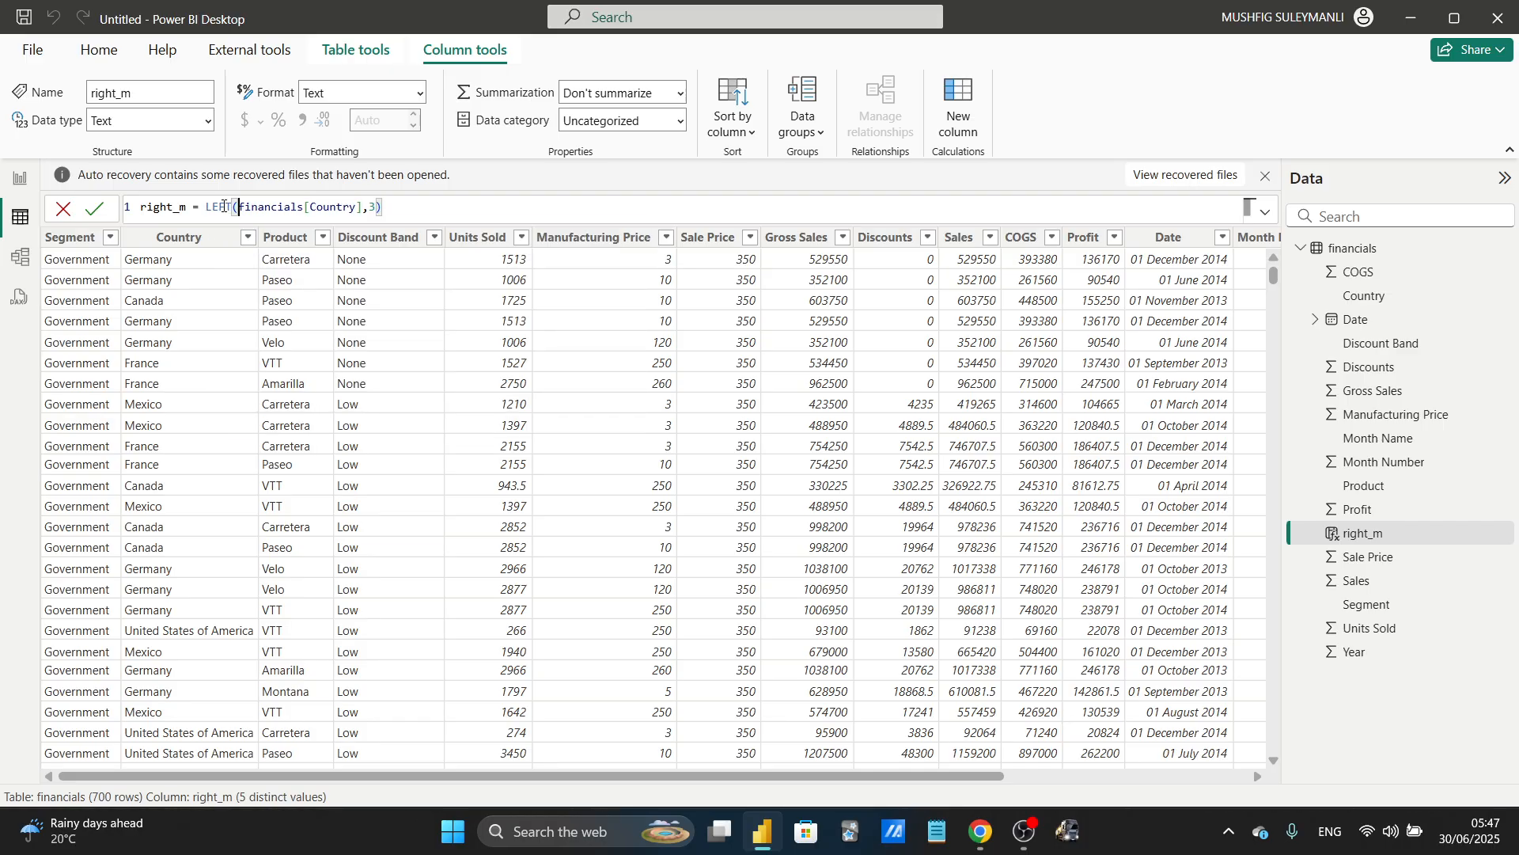
key("Return")
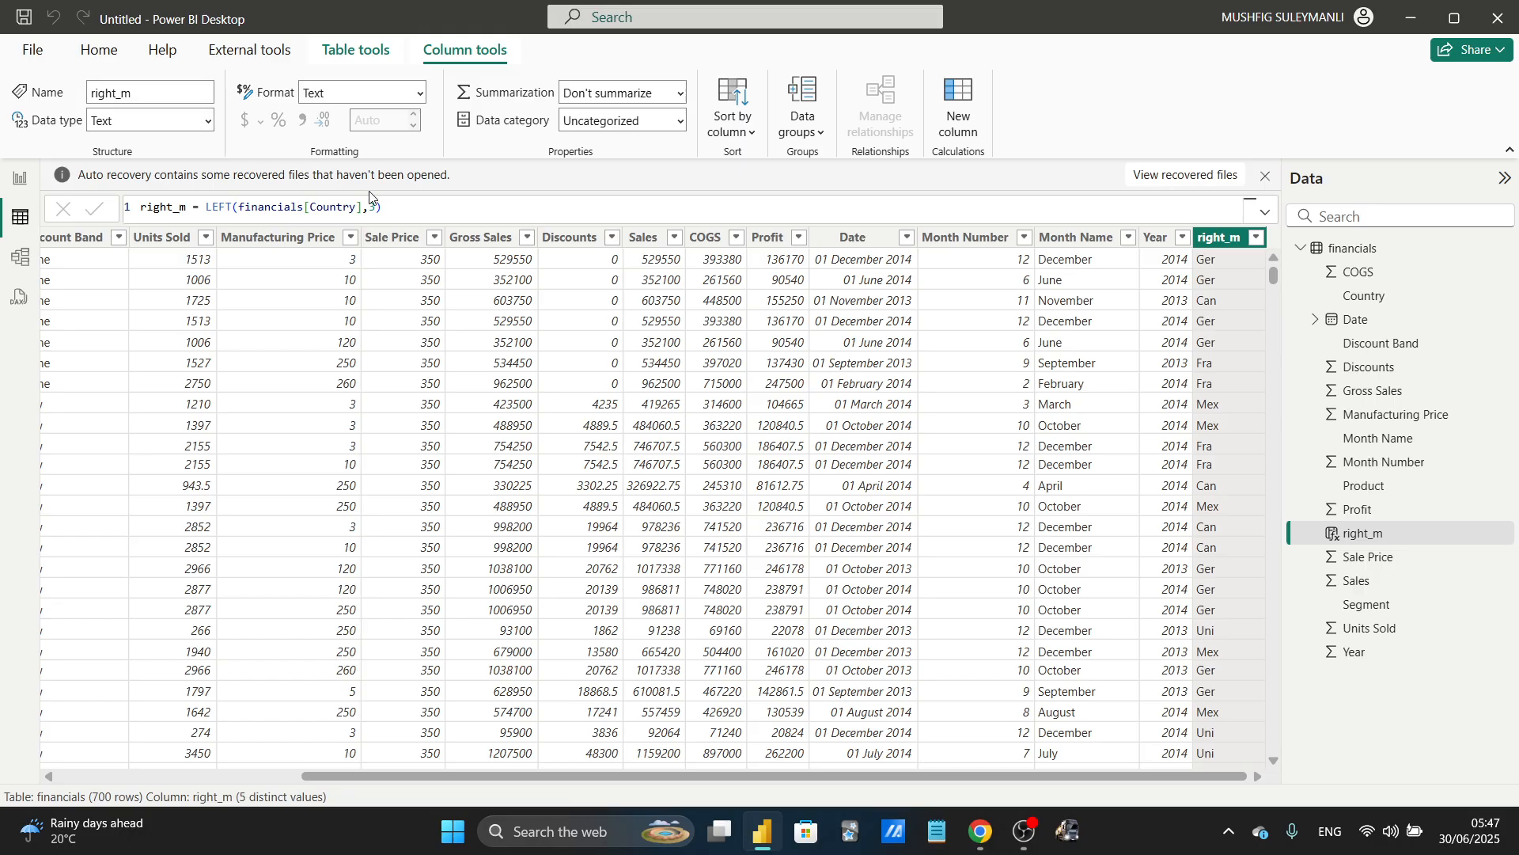
- Replace the right_m column's expression with MID(financials[Country],2,3) and commit it
left_click_drag(399, 207, 206, 206)
type("MID(")
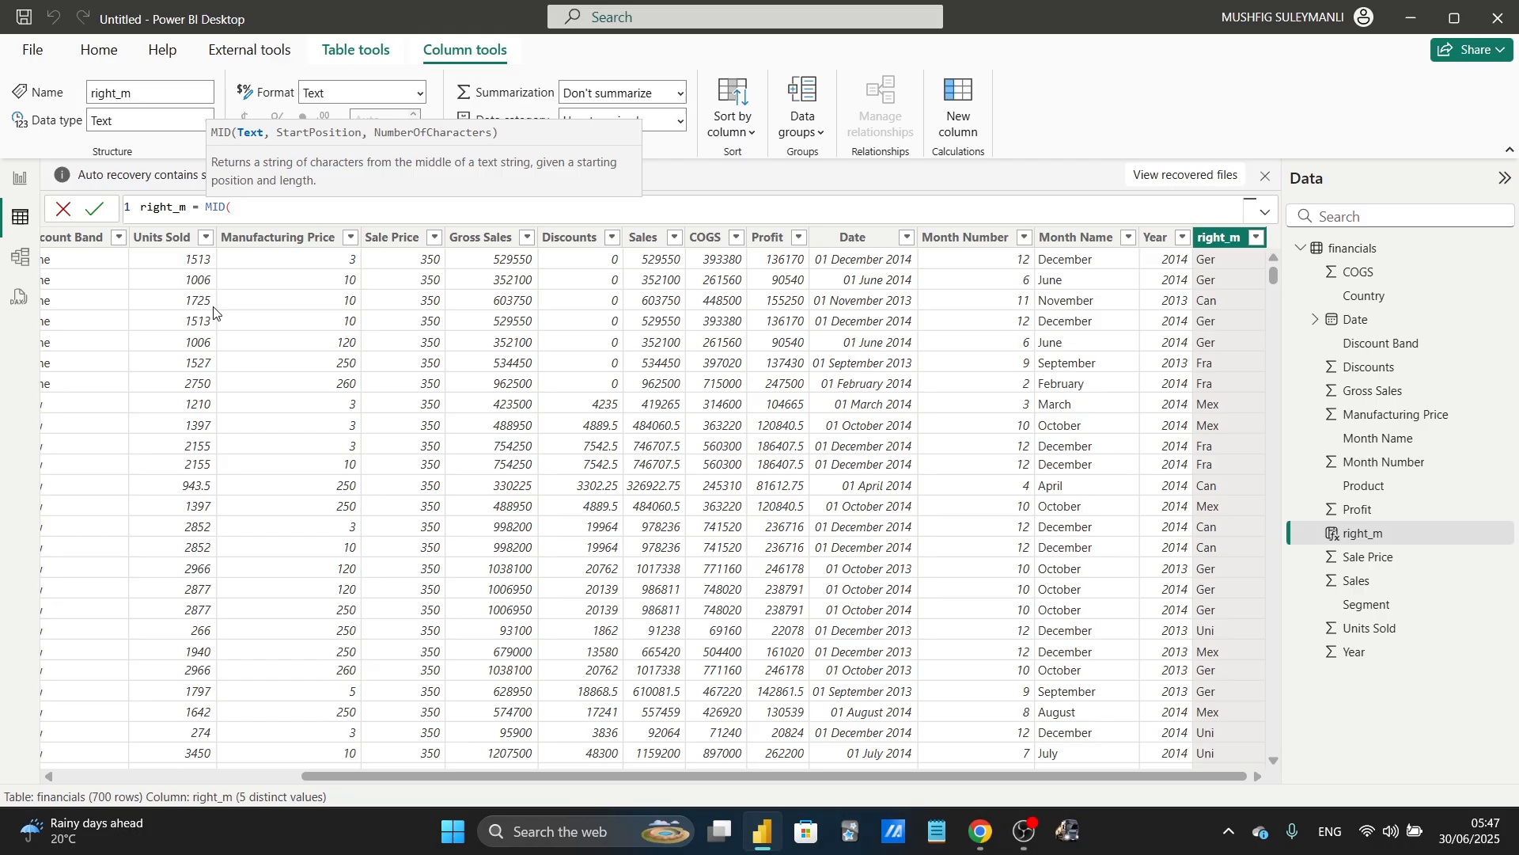
type("count")
key("Up")
key("Up")
key("Up")
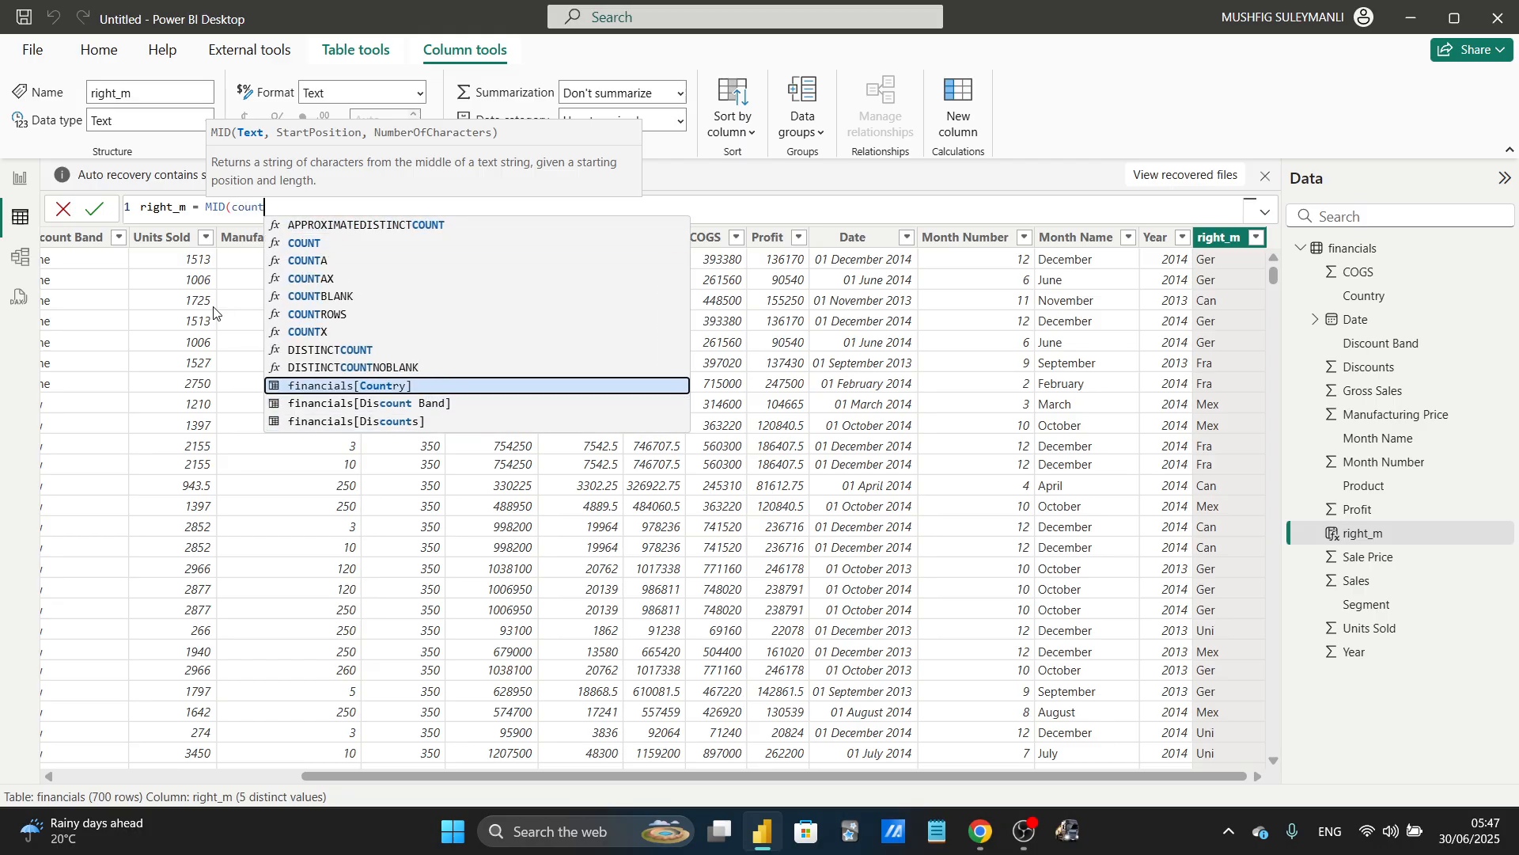
key("Tab")
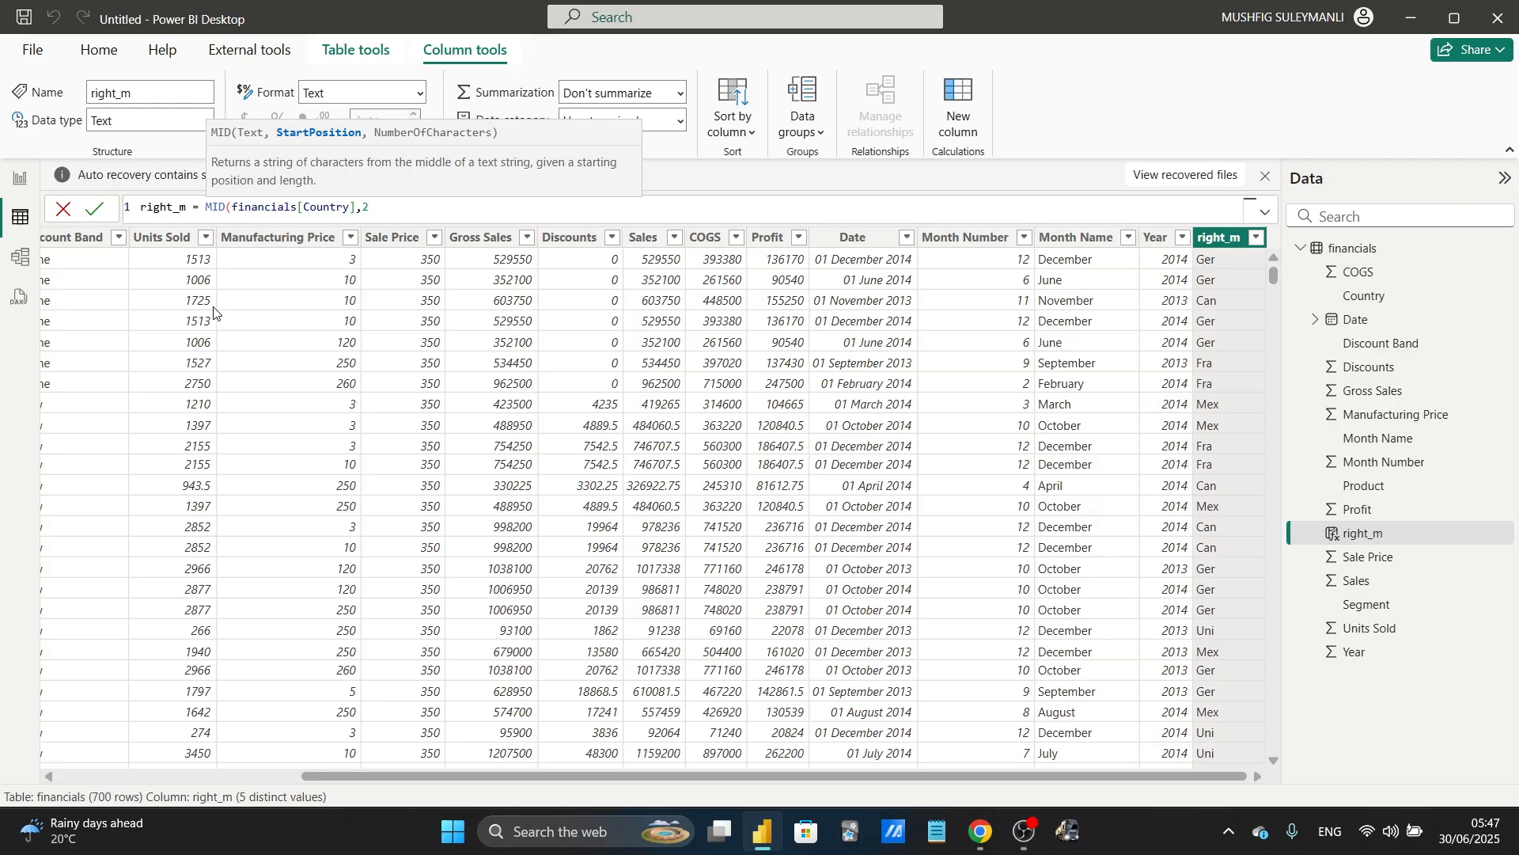
type(",3)")
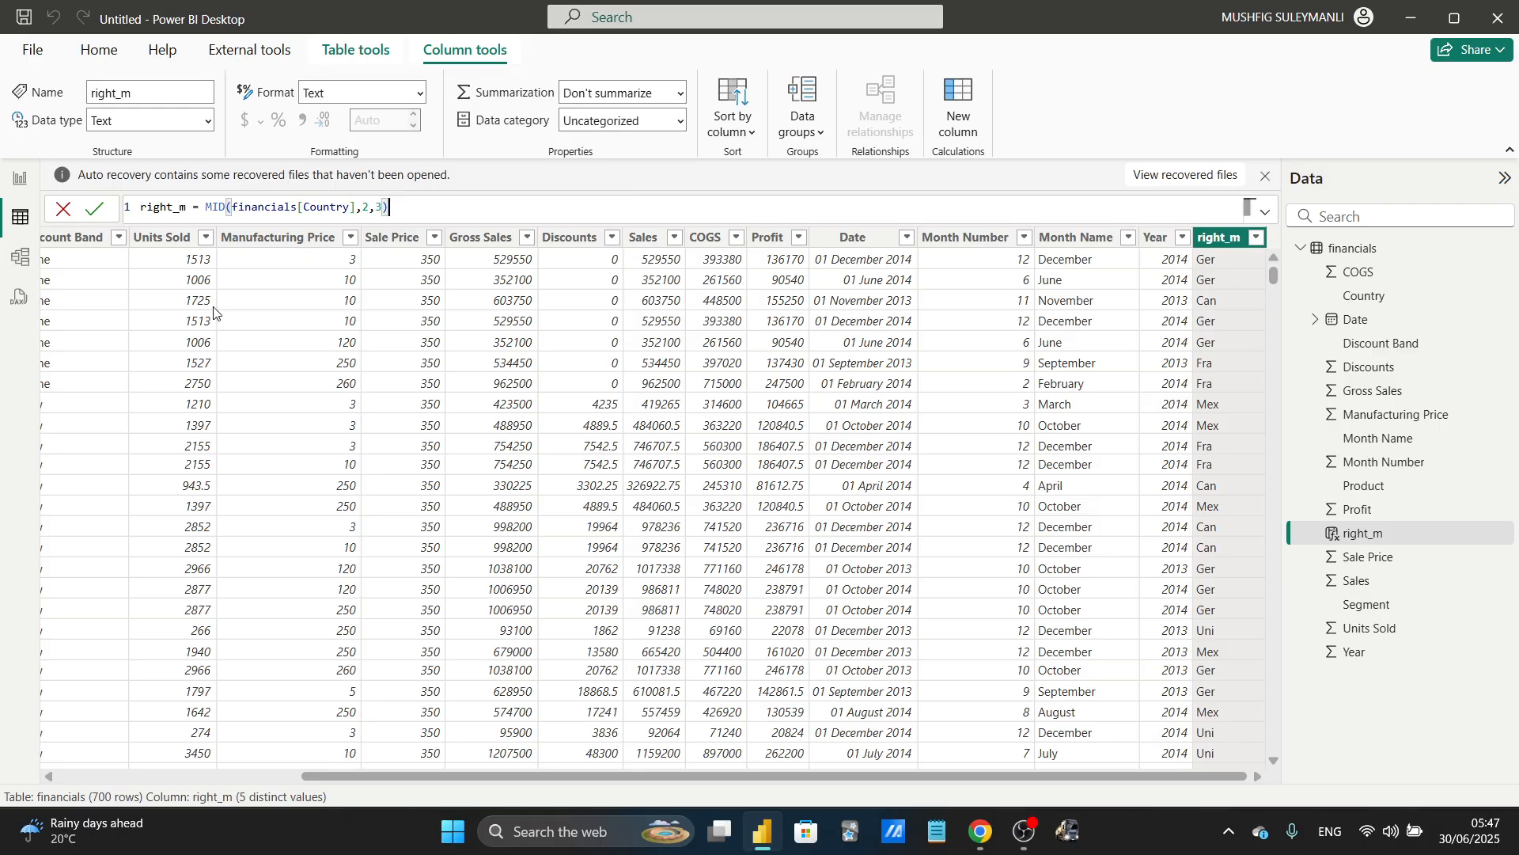
key("Left")
key("Left")
key("Right")
key("Right")
key("Return")
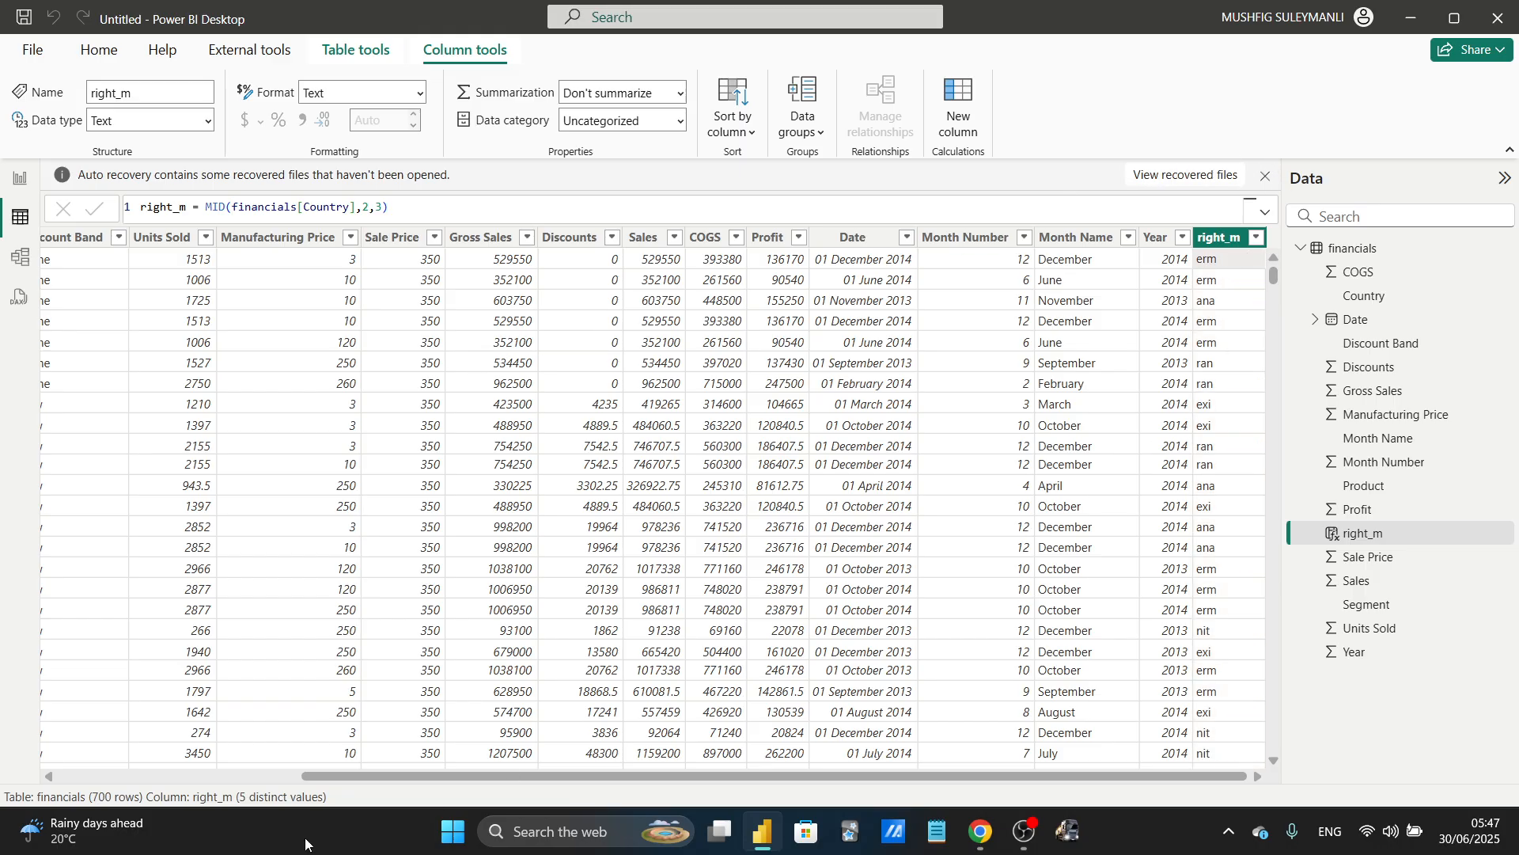
- Switch to Excel and create a blank workbook
left_click(449, 833)
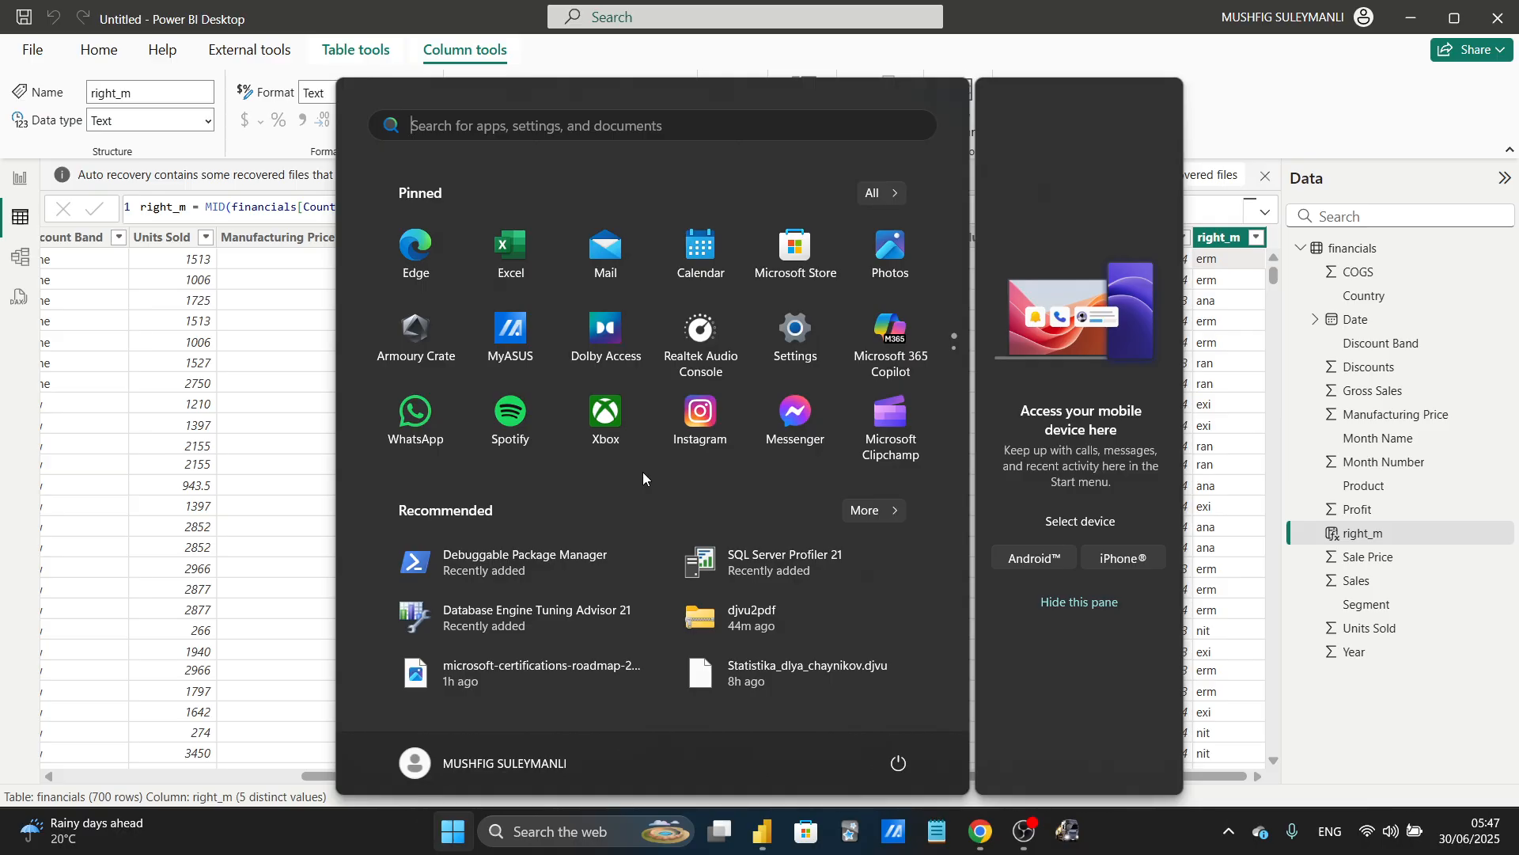
left_click(533, 264)
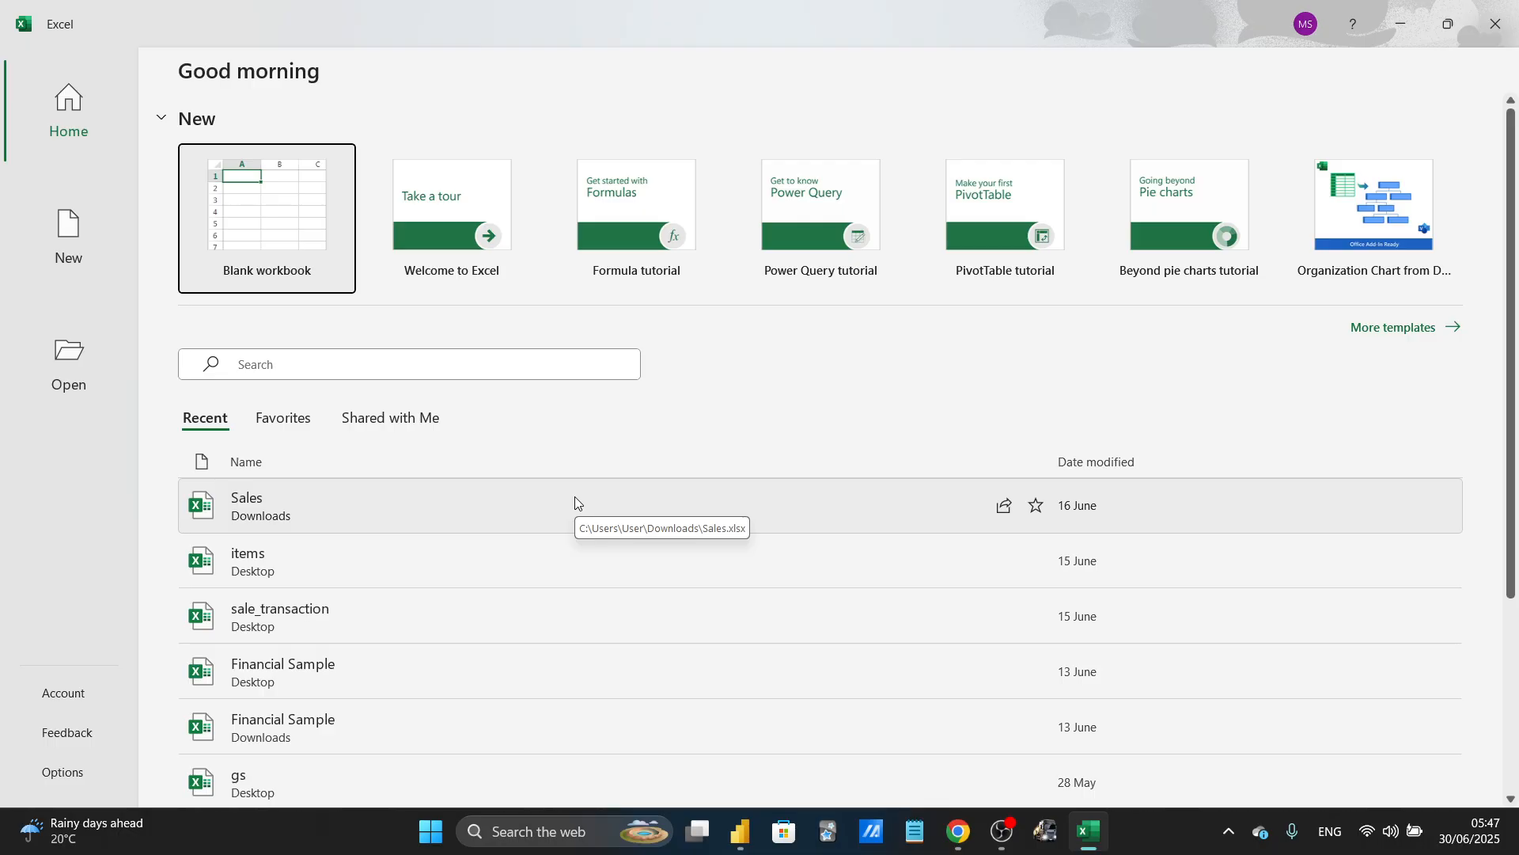
left_click(333, 287)
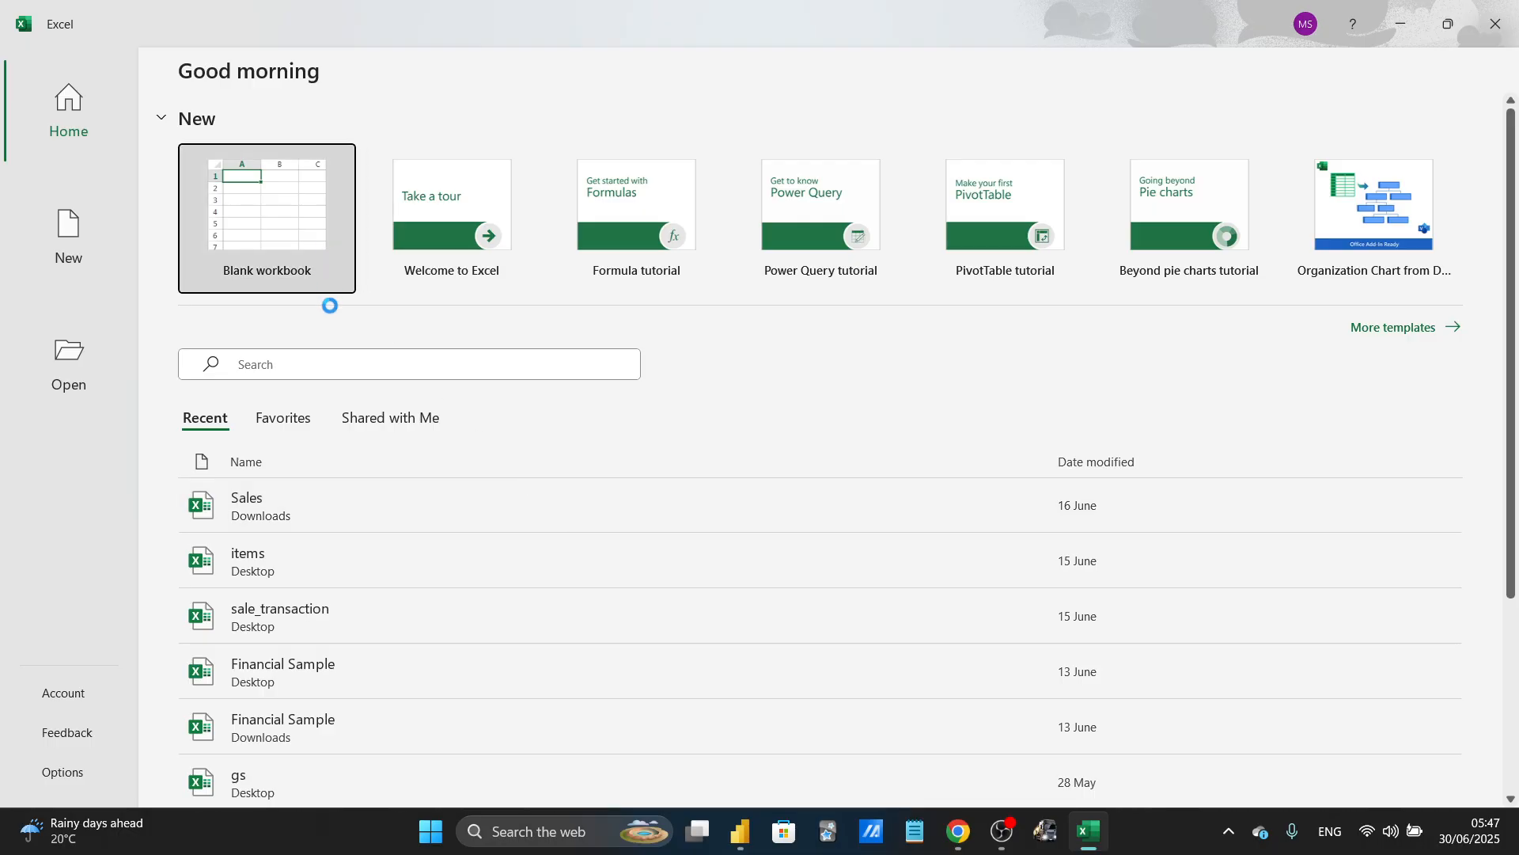
- Enter Germany in cell A1 and a MID formula in B1 that extracts 3 characters of A1 starting at position 2
type("Germany")
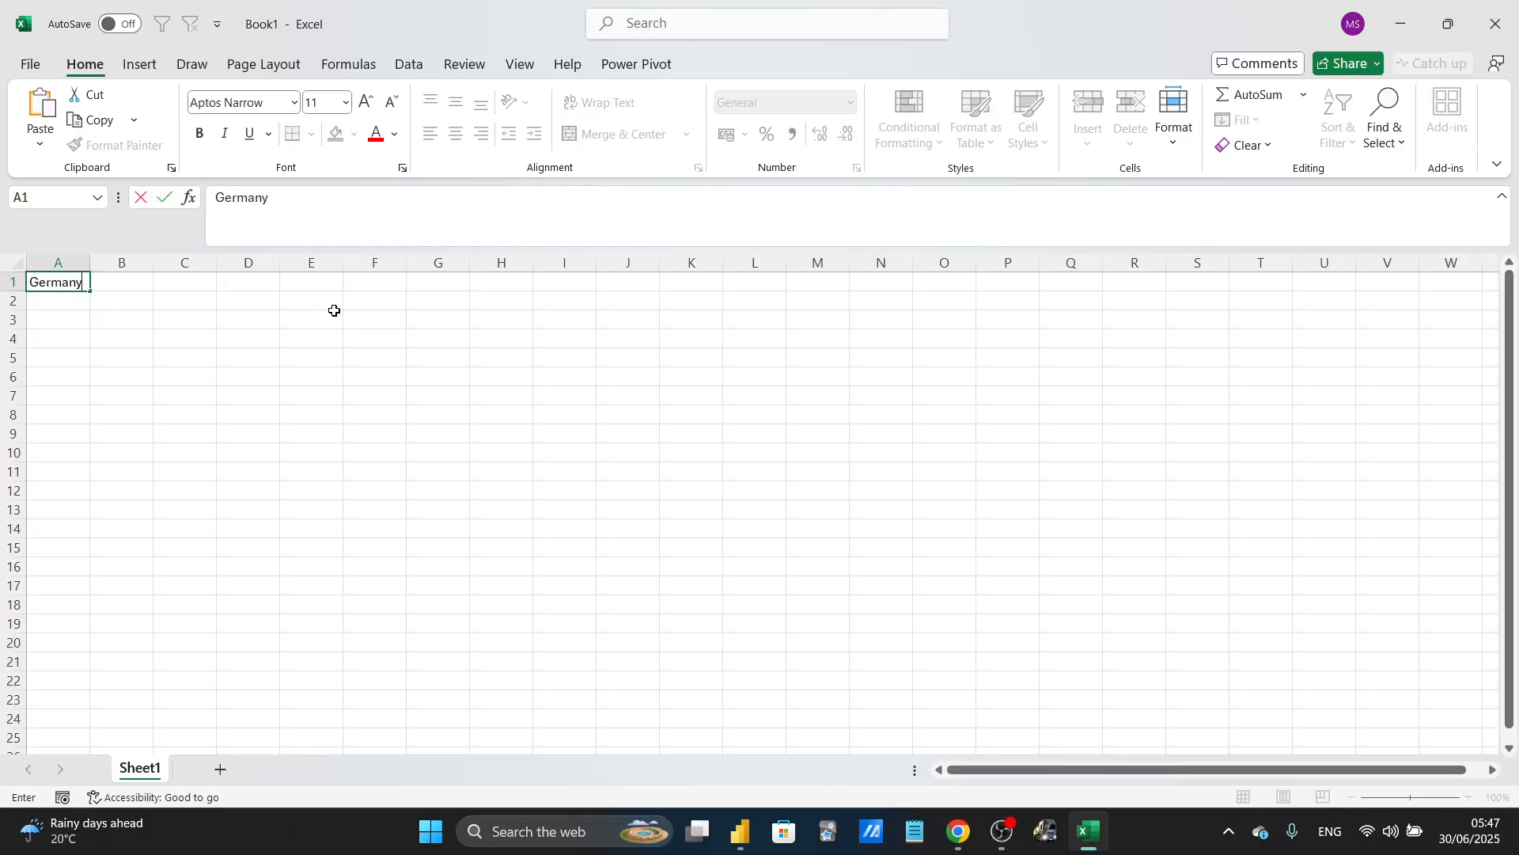
key("Tab")
type("=mid(")
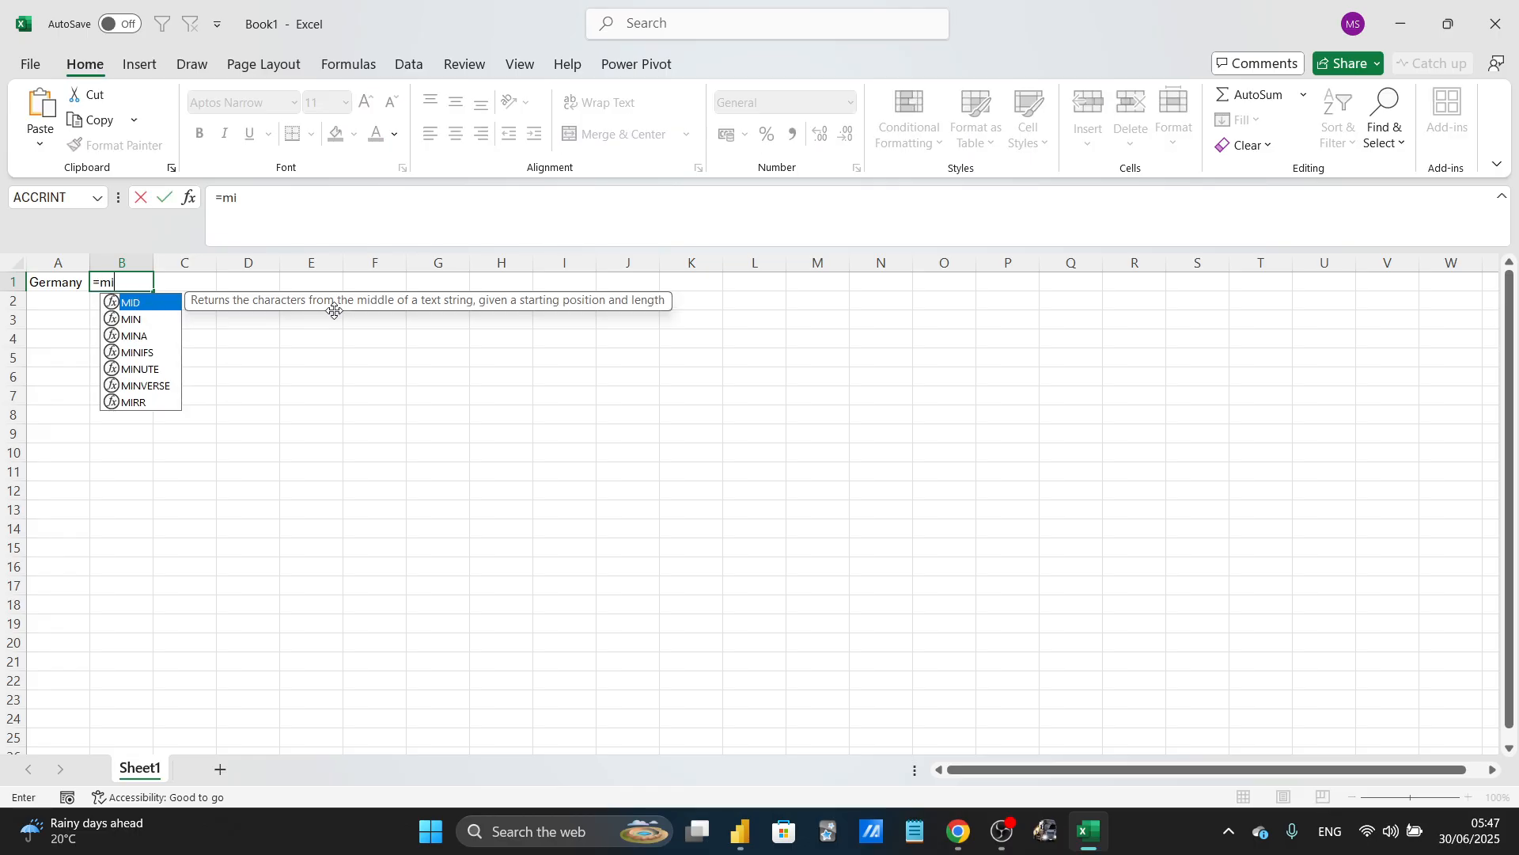
key("Left")
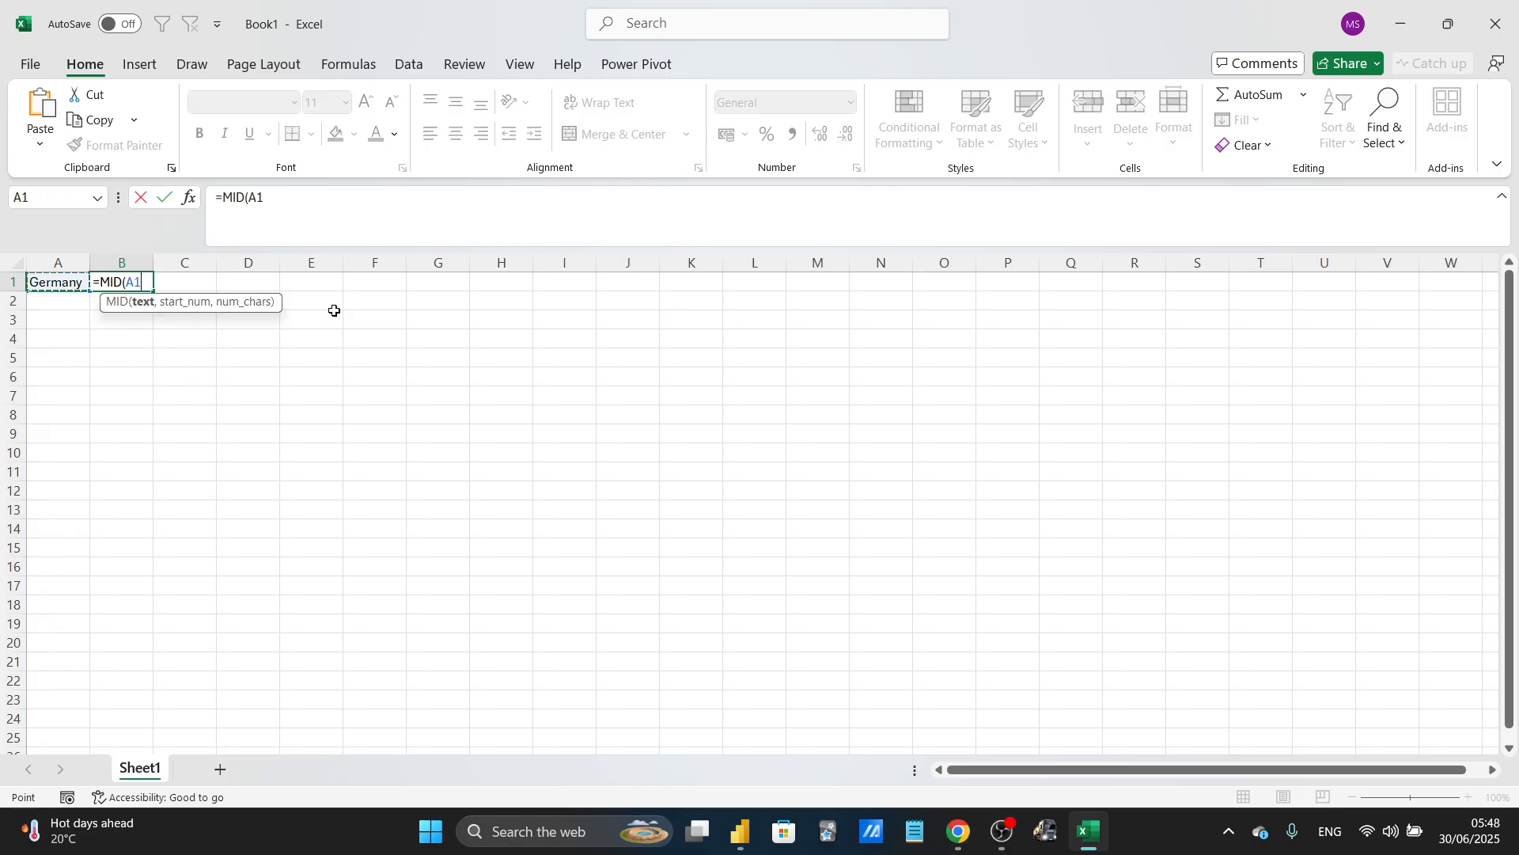
type(",2")
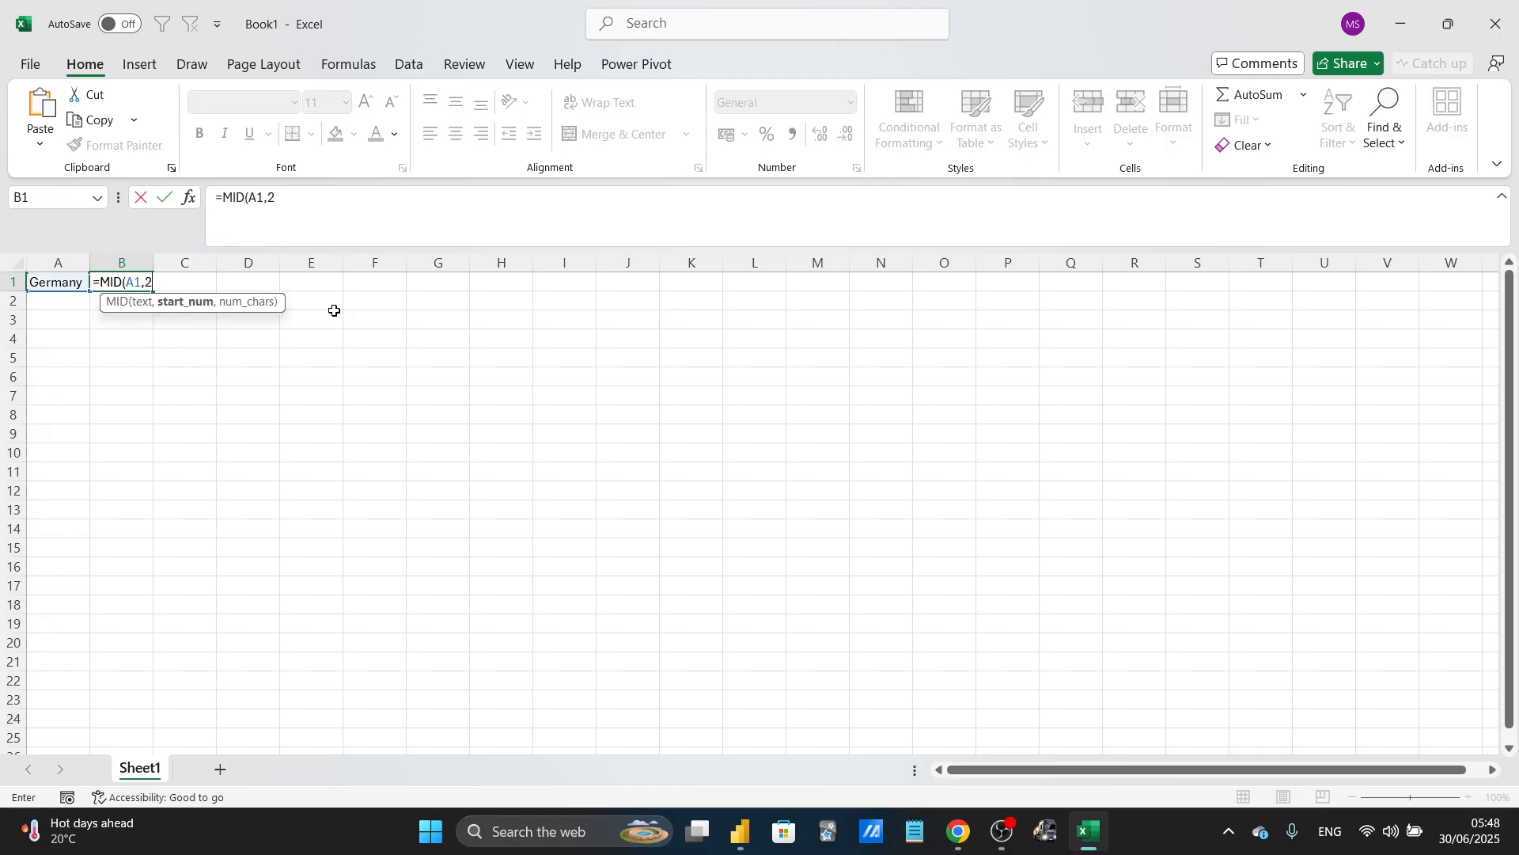
type(",3")
key("Return")
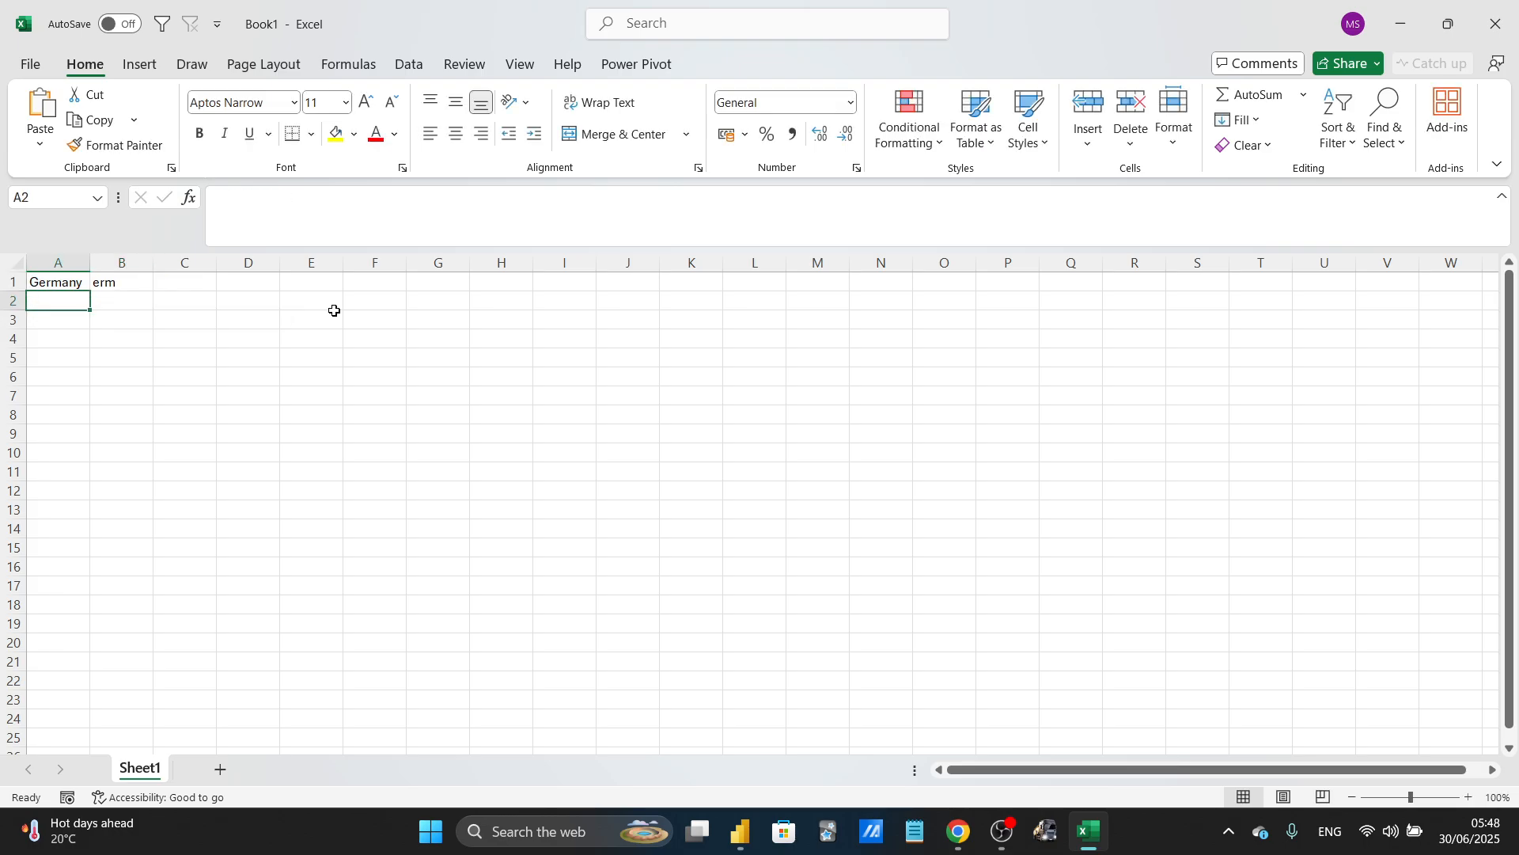
scroll(195, 295, "up", 15, "ctrl")
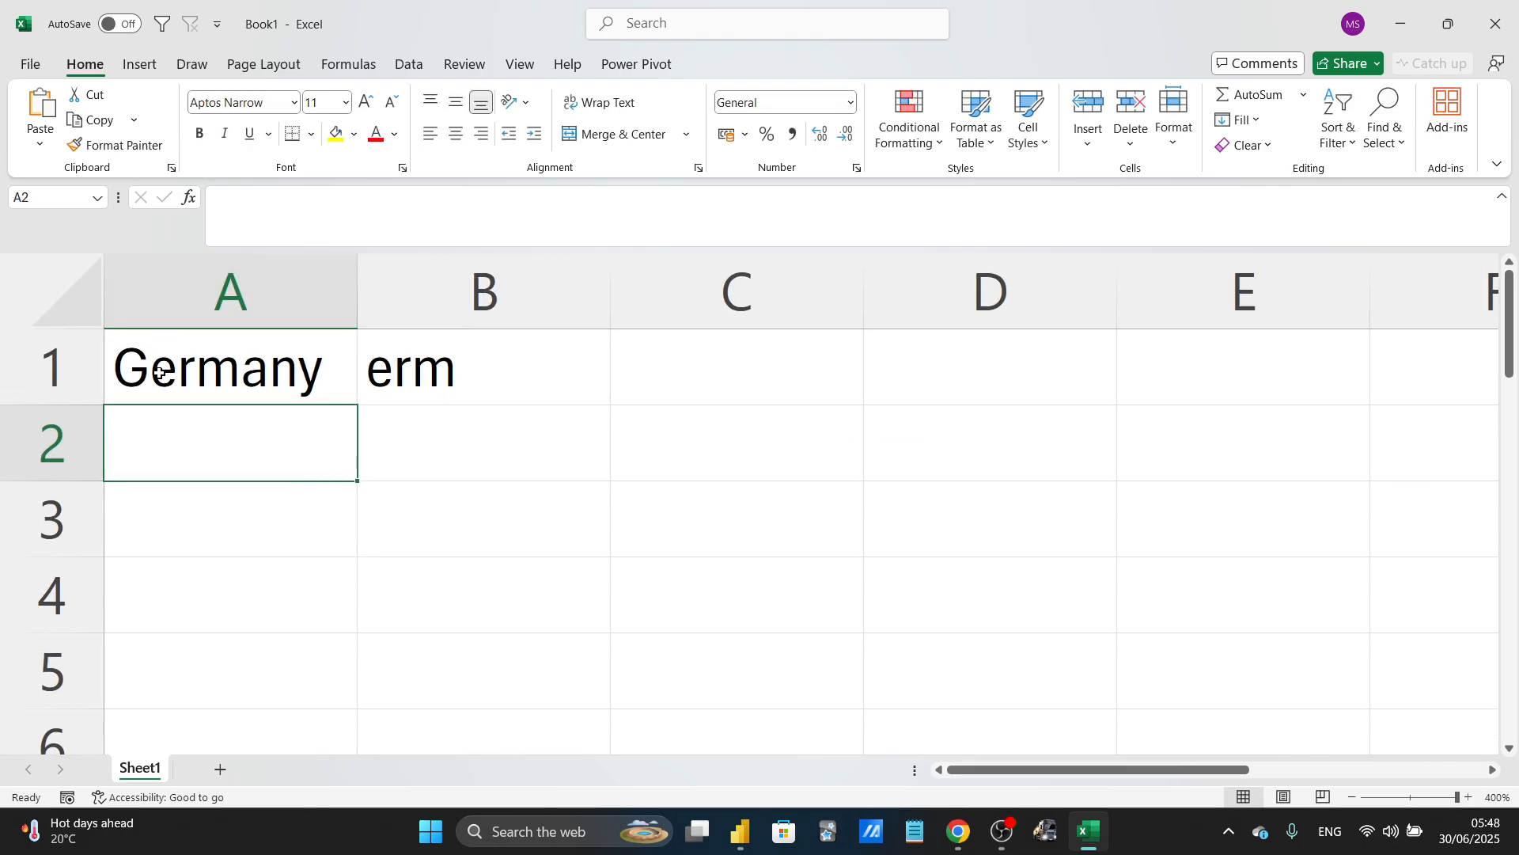
- Highlight the second letter of Germany inside cell A1 to examine the start position used by MID
key("Up")
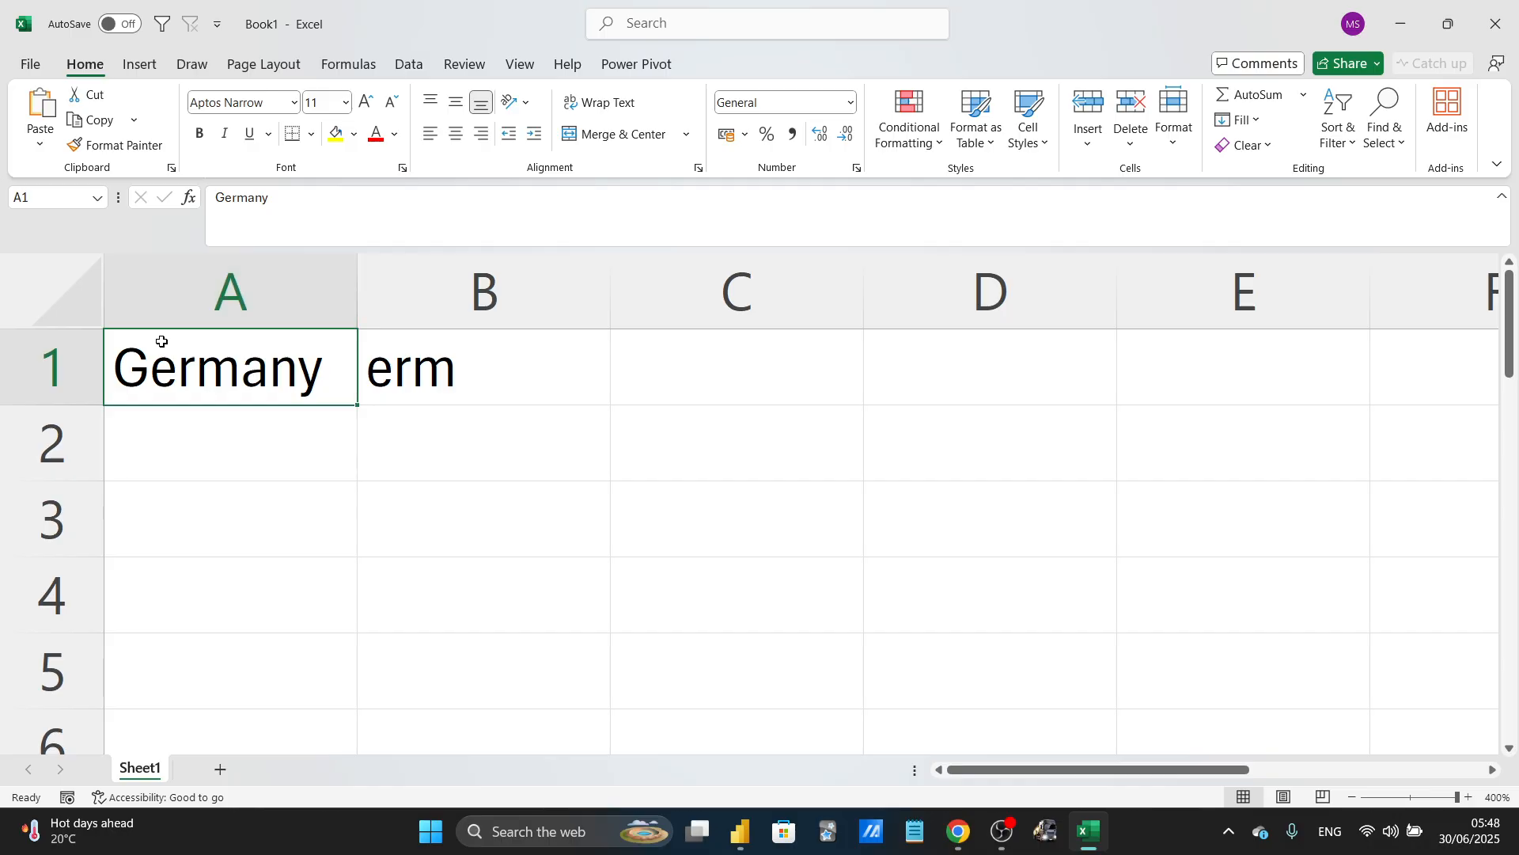
double_click(155, 378)
key("shift+Right")
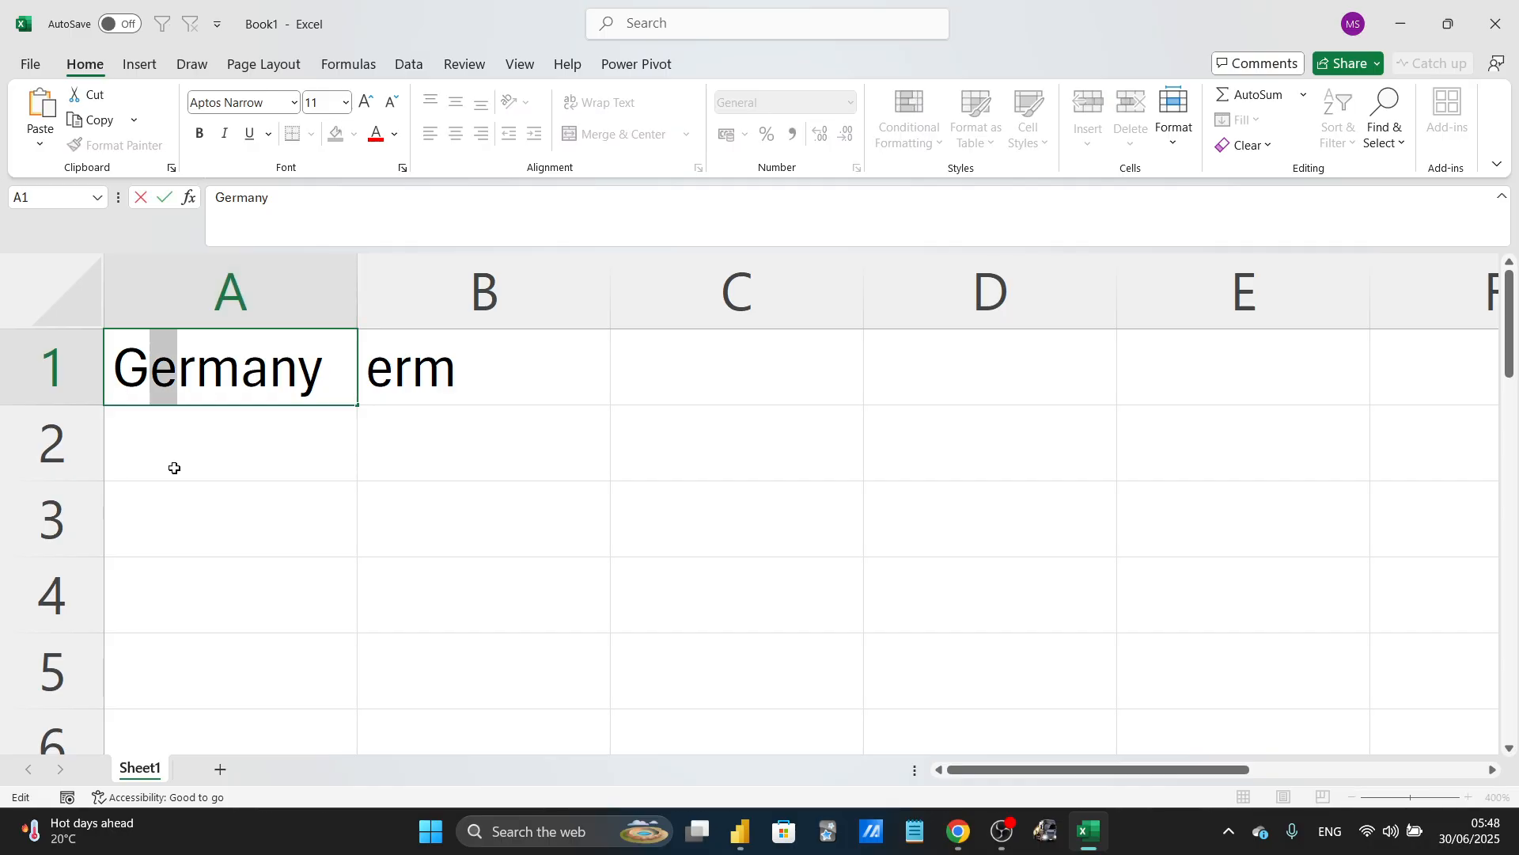
key("Escape")
left_click(464, 372)
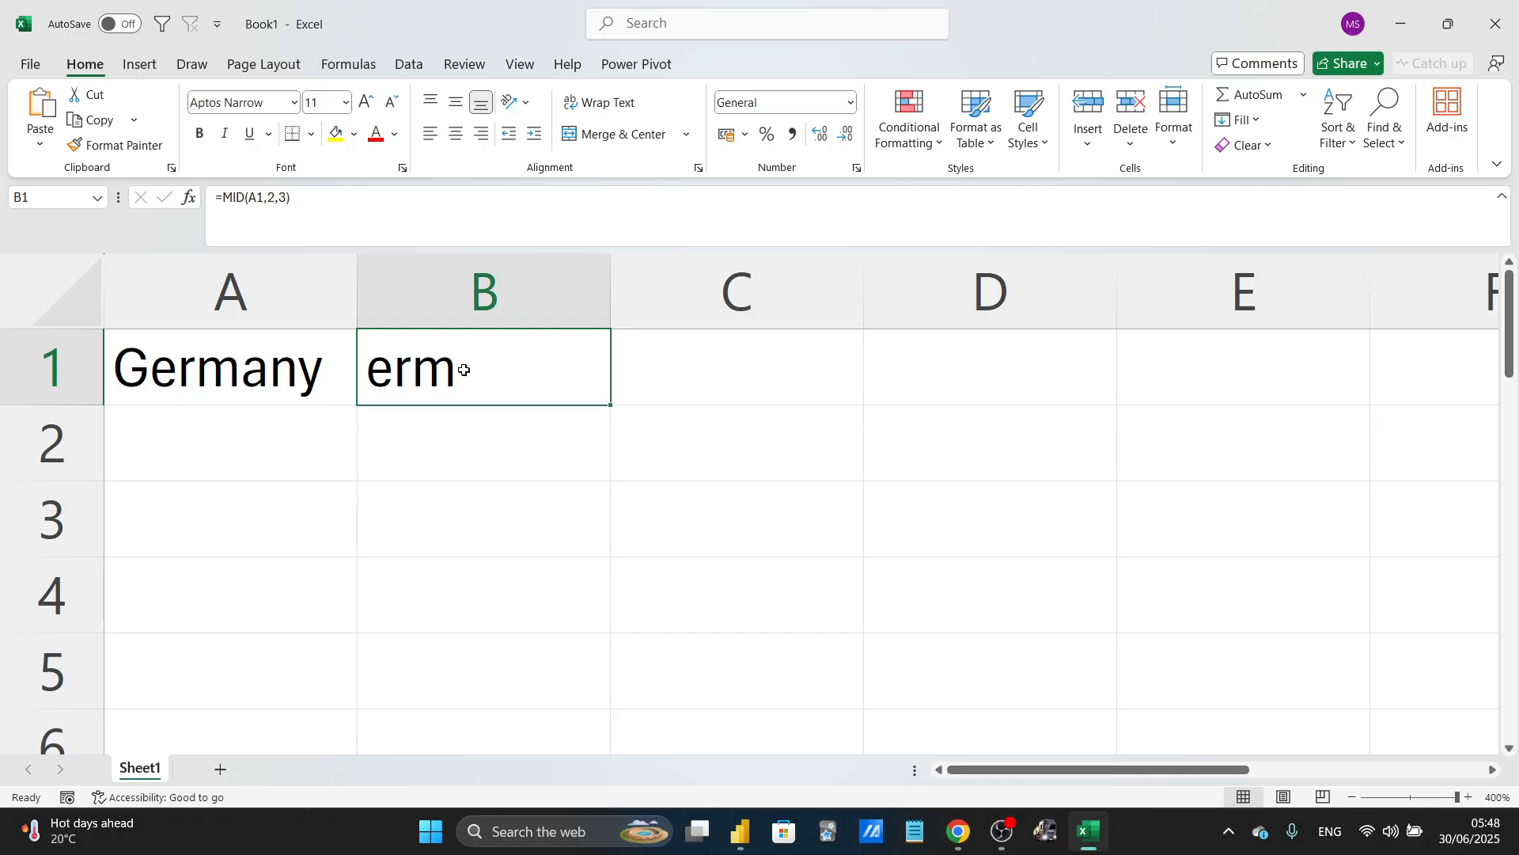
key("ctrl+c")
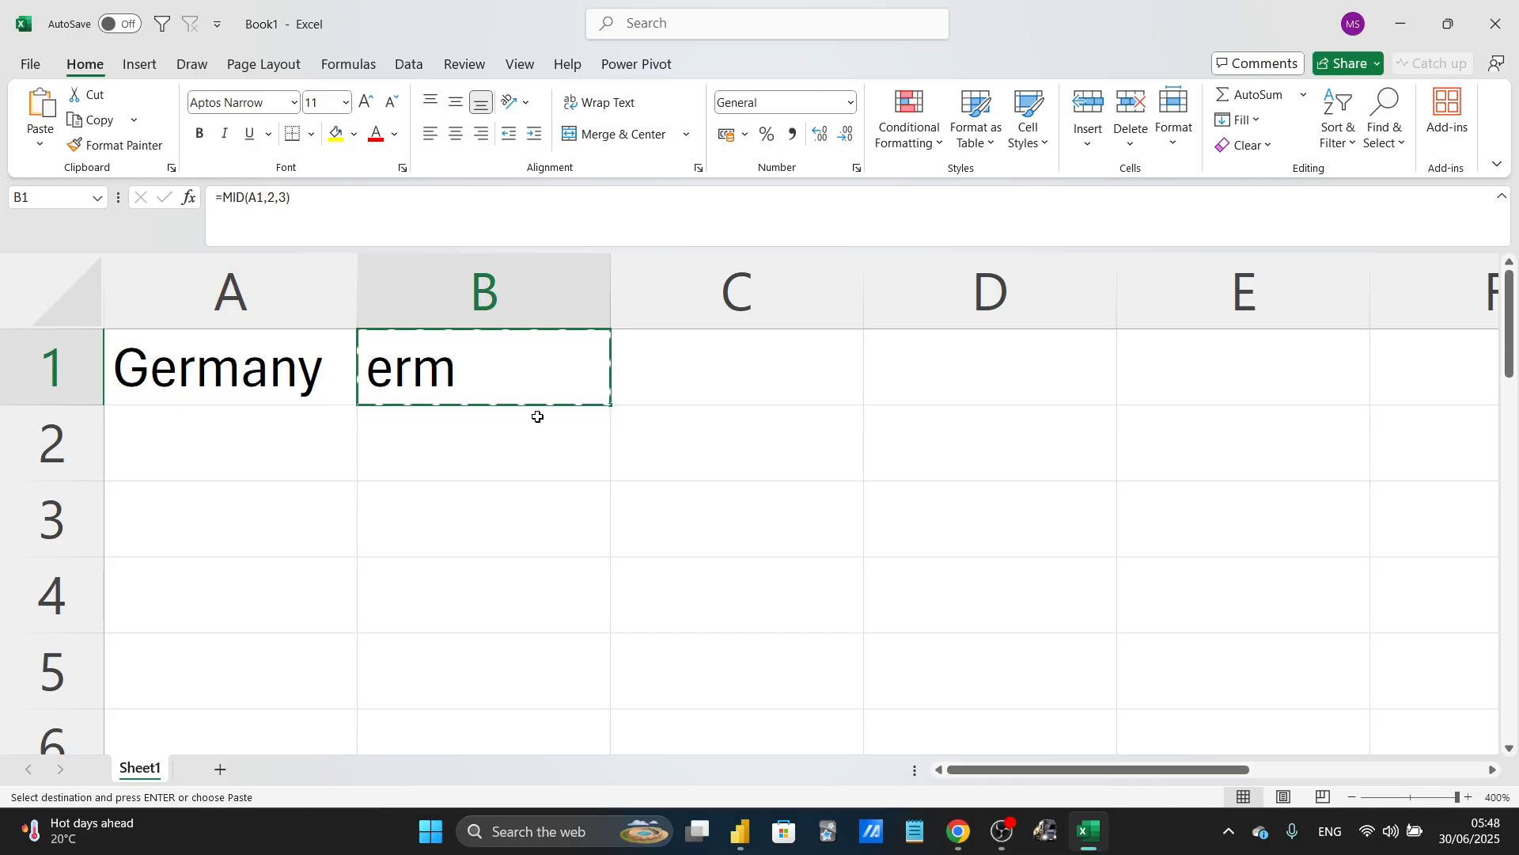
left_click(527, 452)
left_click(385, 211)
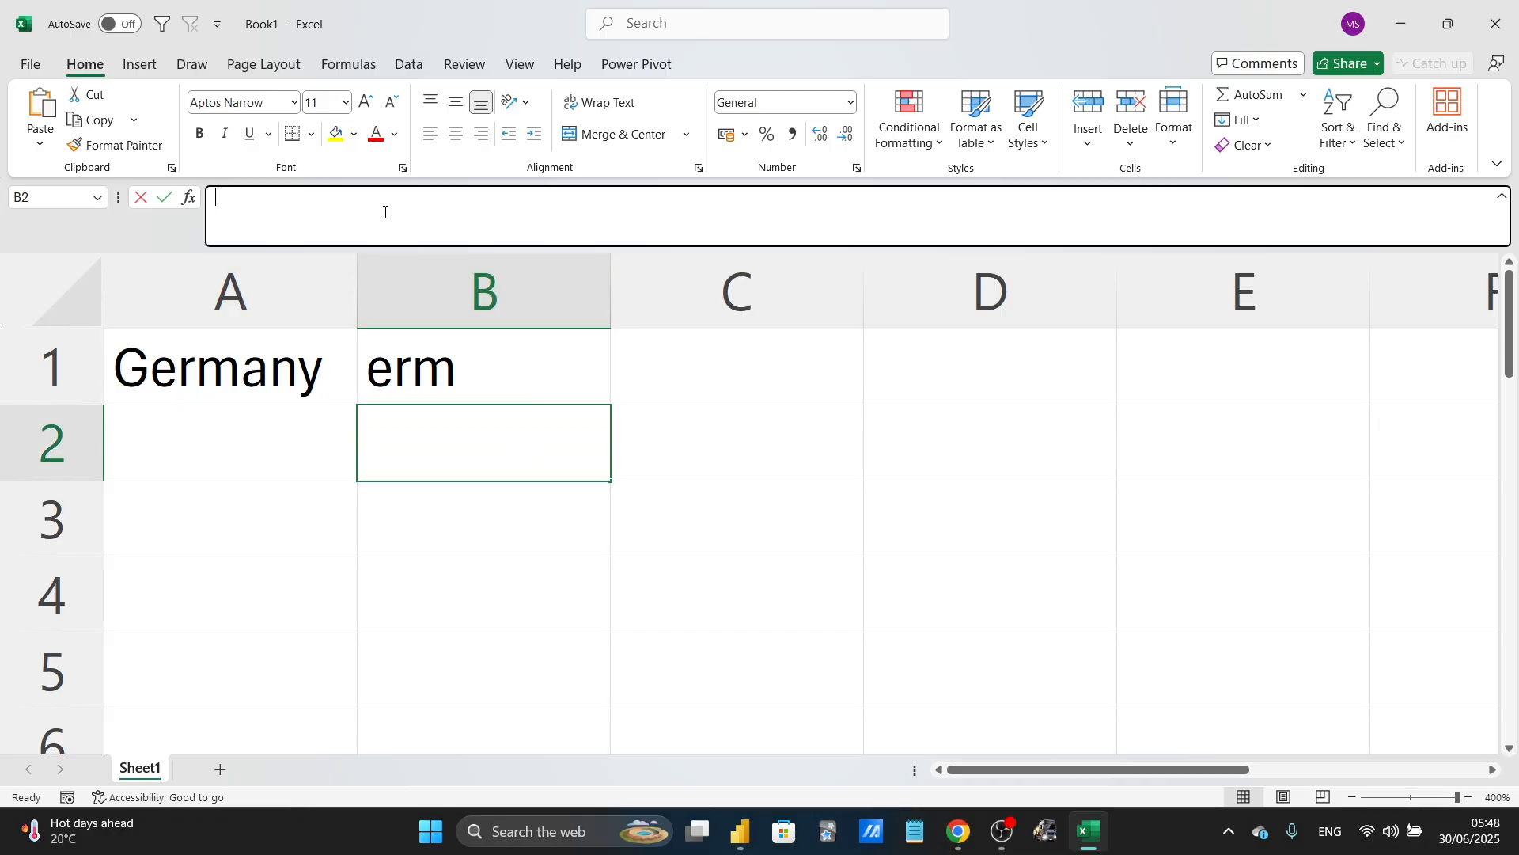
key("Escape")
- Copy the formula =MID(A1,2,3) from B1 into B2 as text with a leading backtick, and autofit column B's width
left_click(430, 364)
left_click(360, 203)
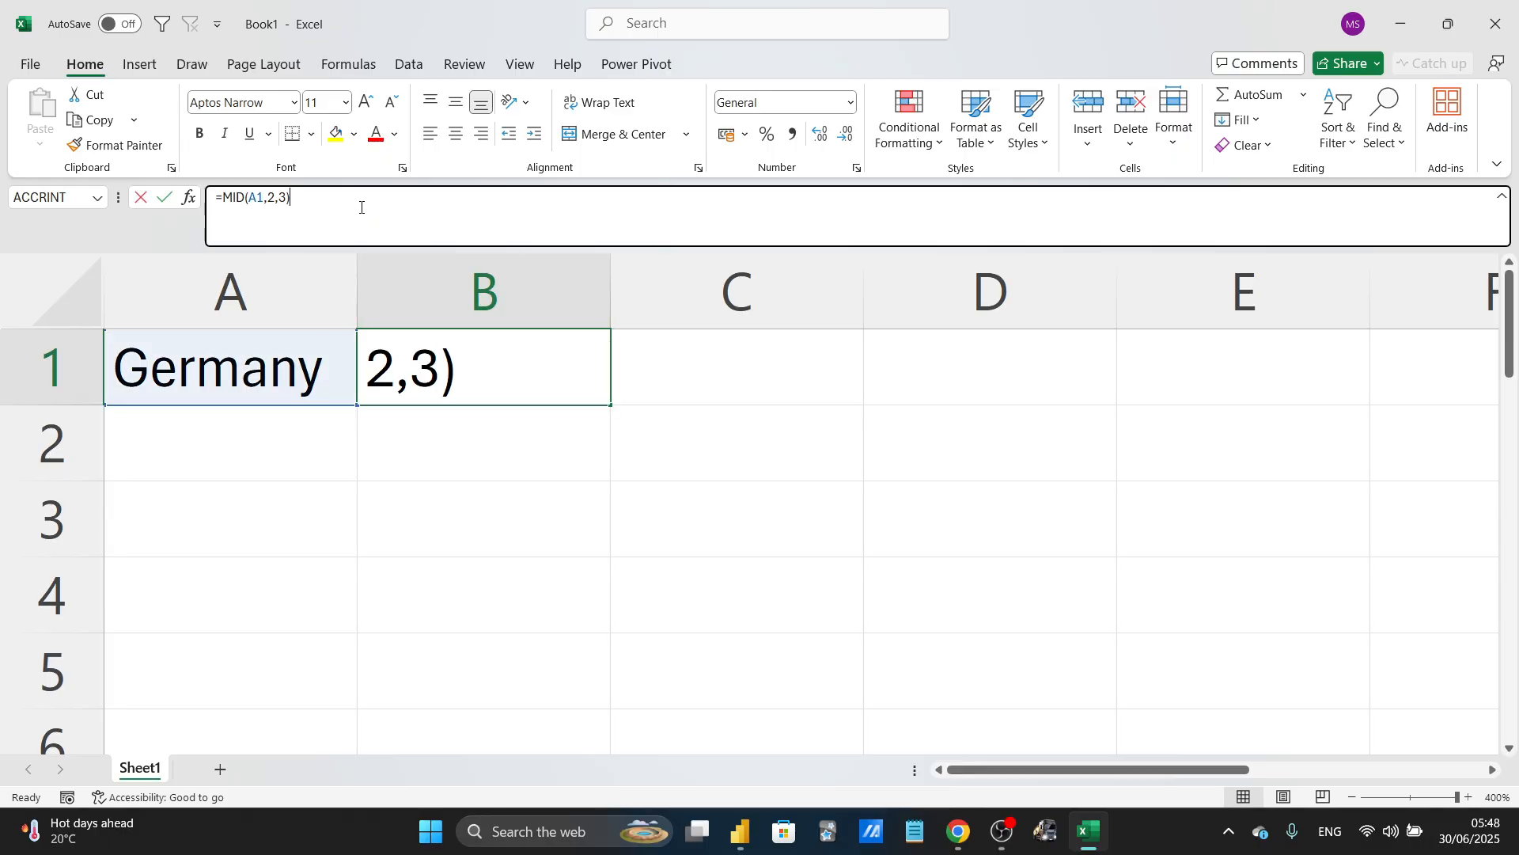
left_click_drag(360, 203, 156, 328)
key("Escape")
left_click(455, 437)
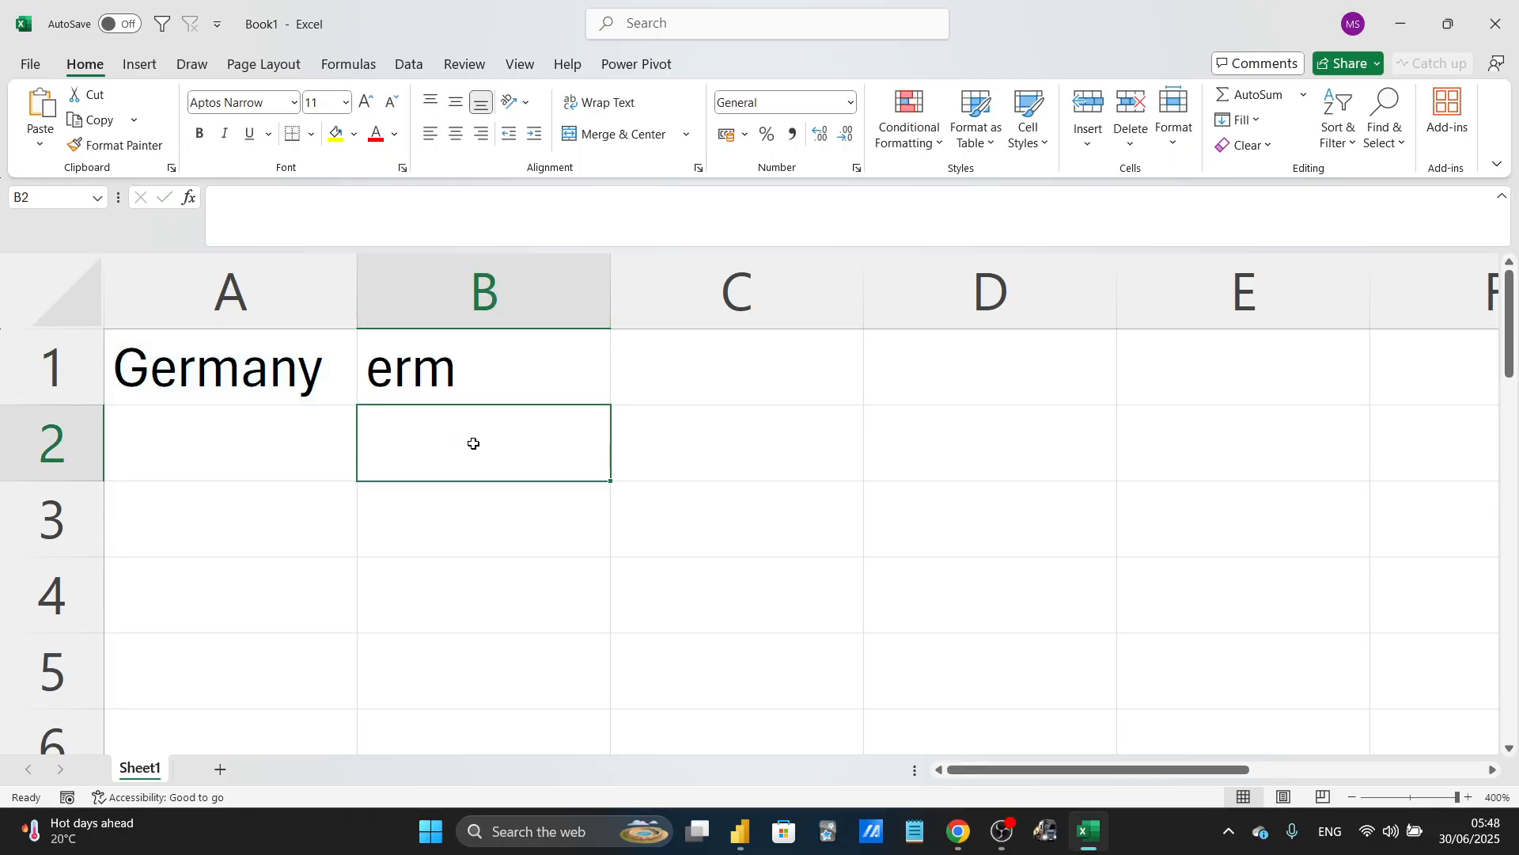
key("ctrl+v")
left_click(215, 198)
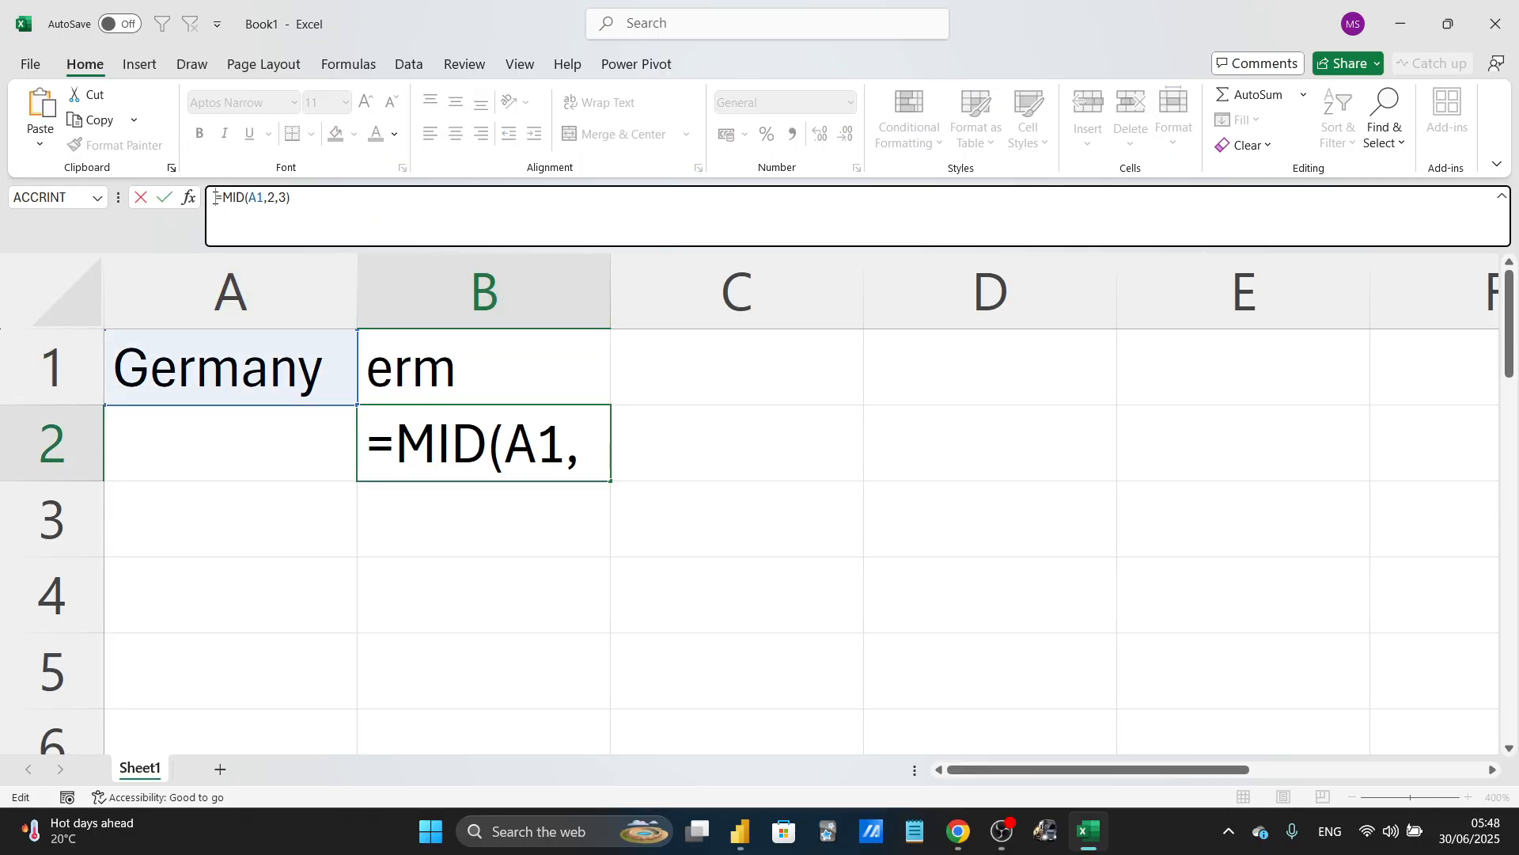
type("`")
key("Return")
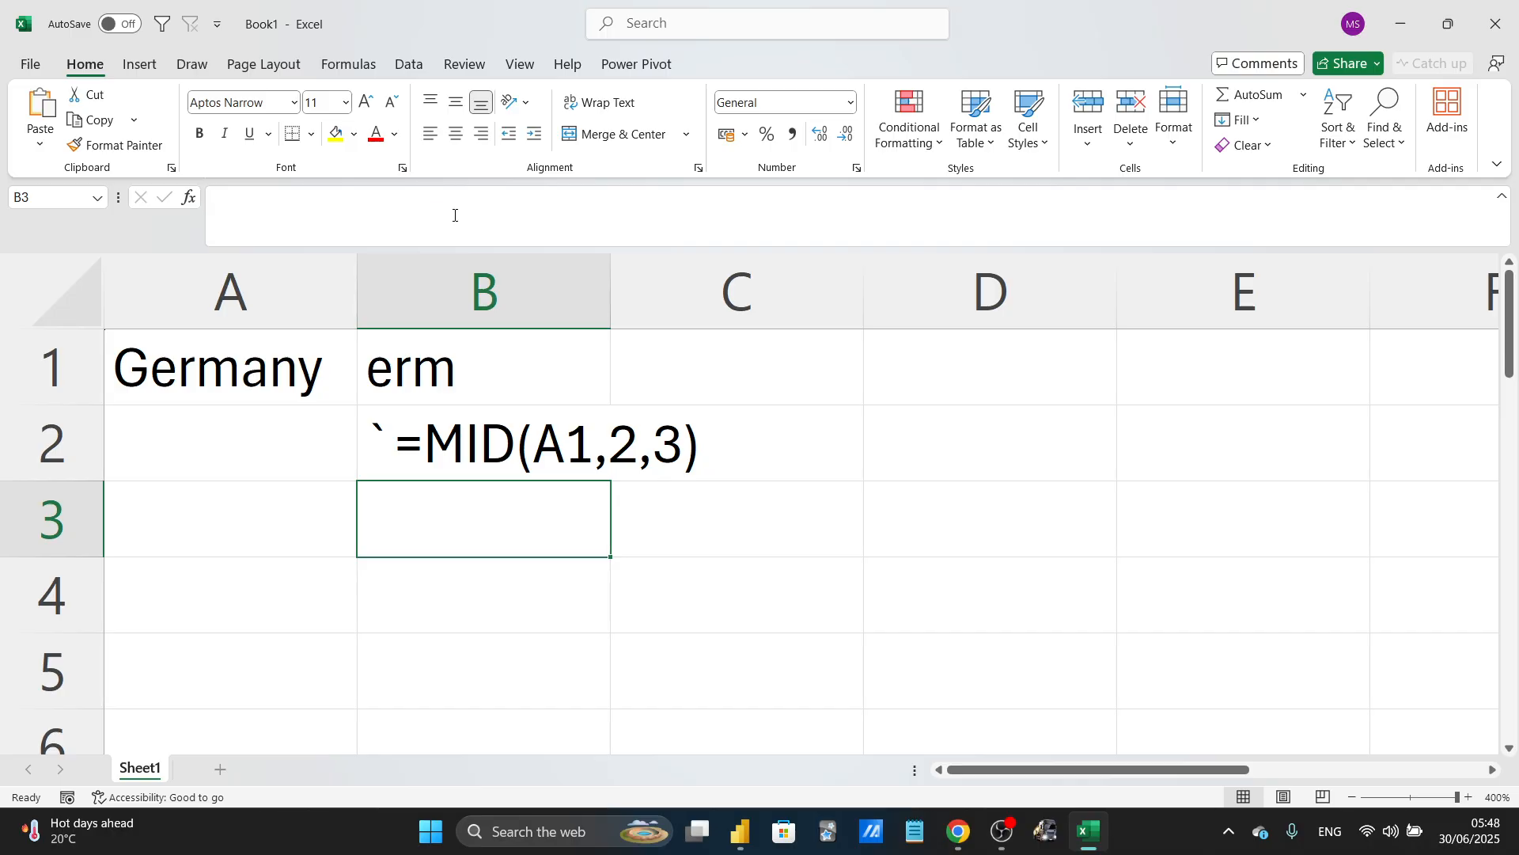
double_click(611, 264)
- Highlight the three letters erm inside Germany in cell A1 to examine which characters MID extracts
left_click(257, 394)
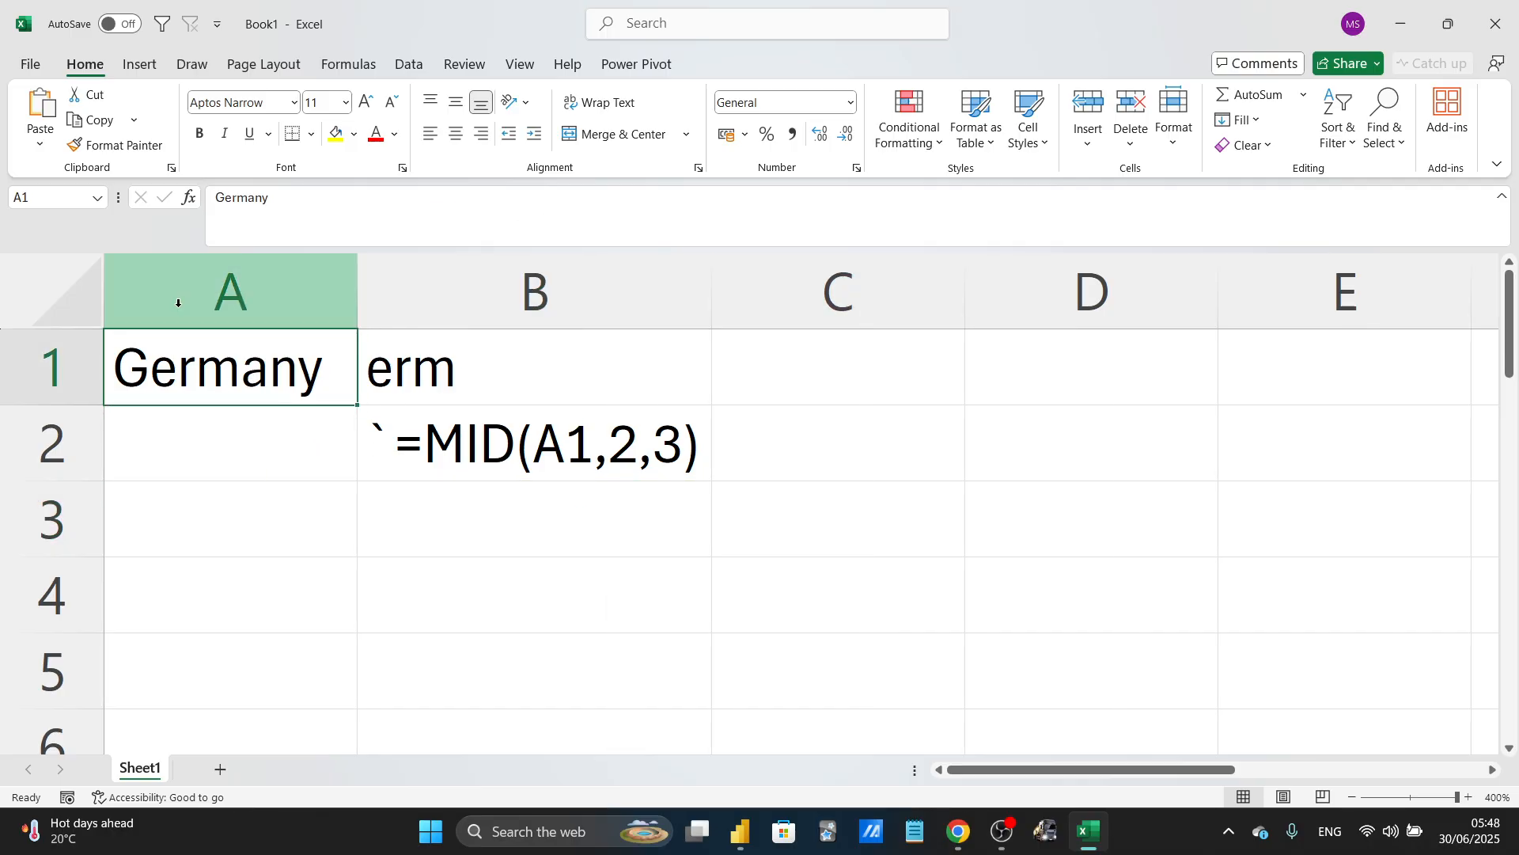
double_click(157, 362)
key("shift+Right")
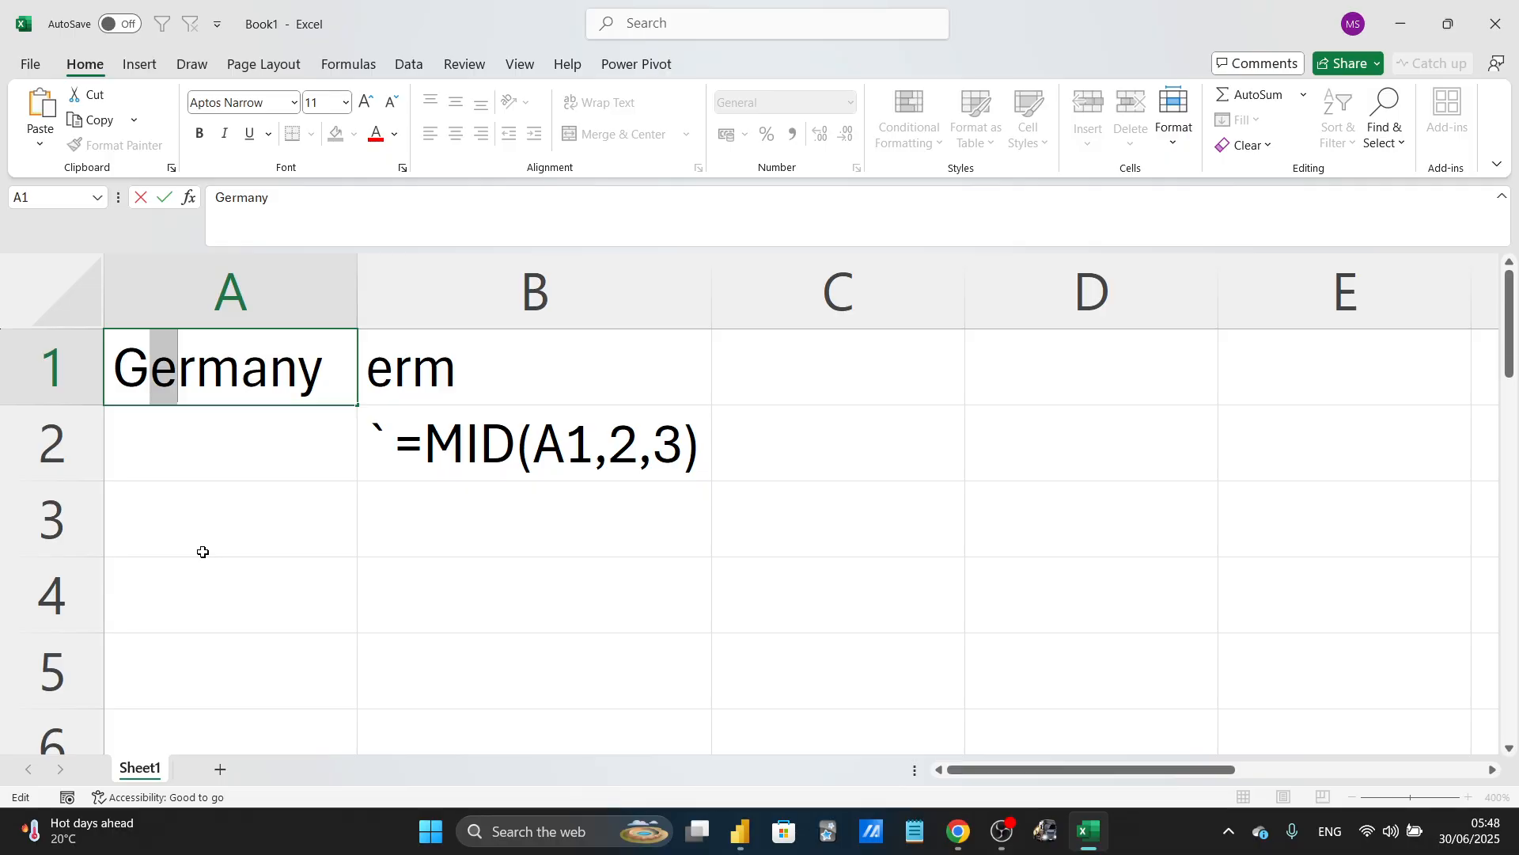
key("shift+Right")
key("shift+Right")
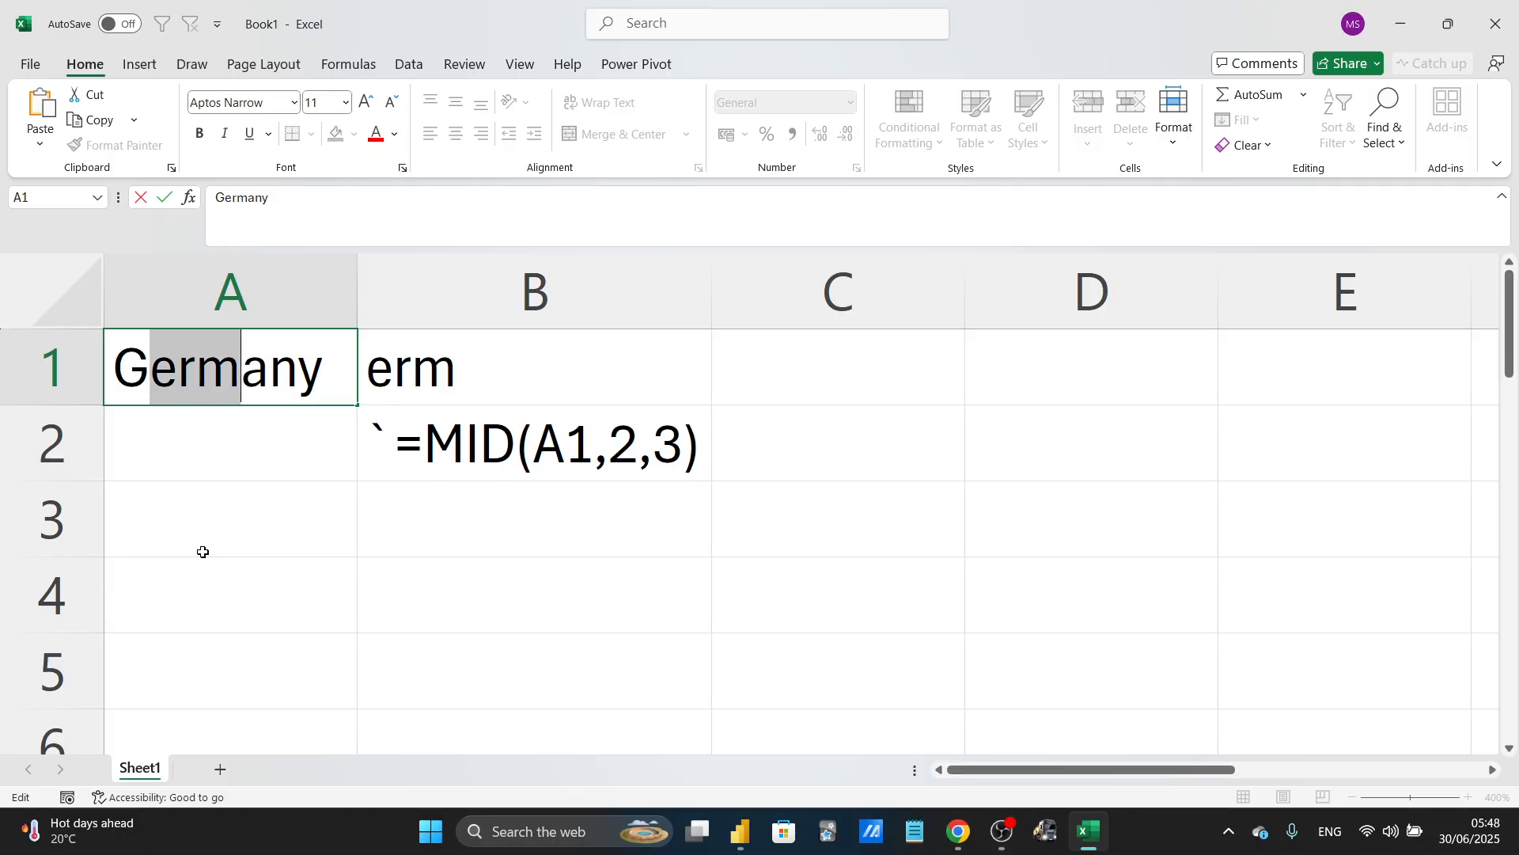
key("Return")
- Switch back to Power BI Desktop and review the right_m column's MID values in the financials table
key("alt+Tab")
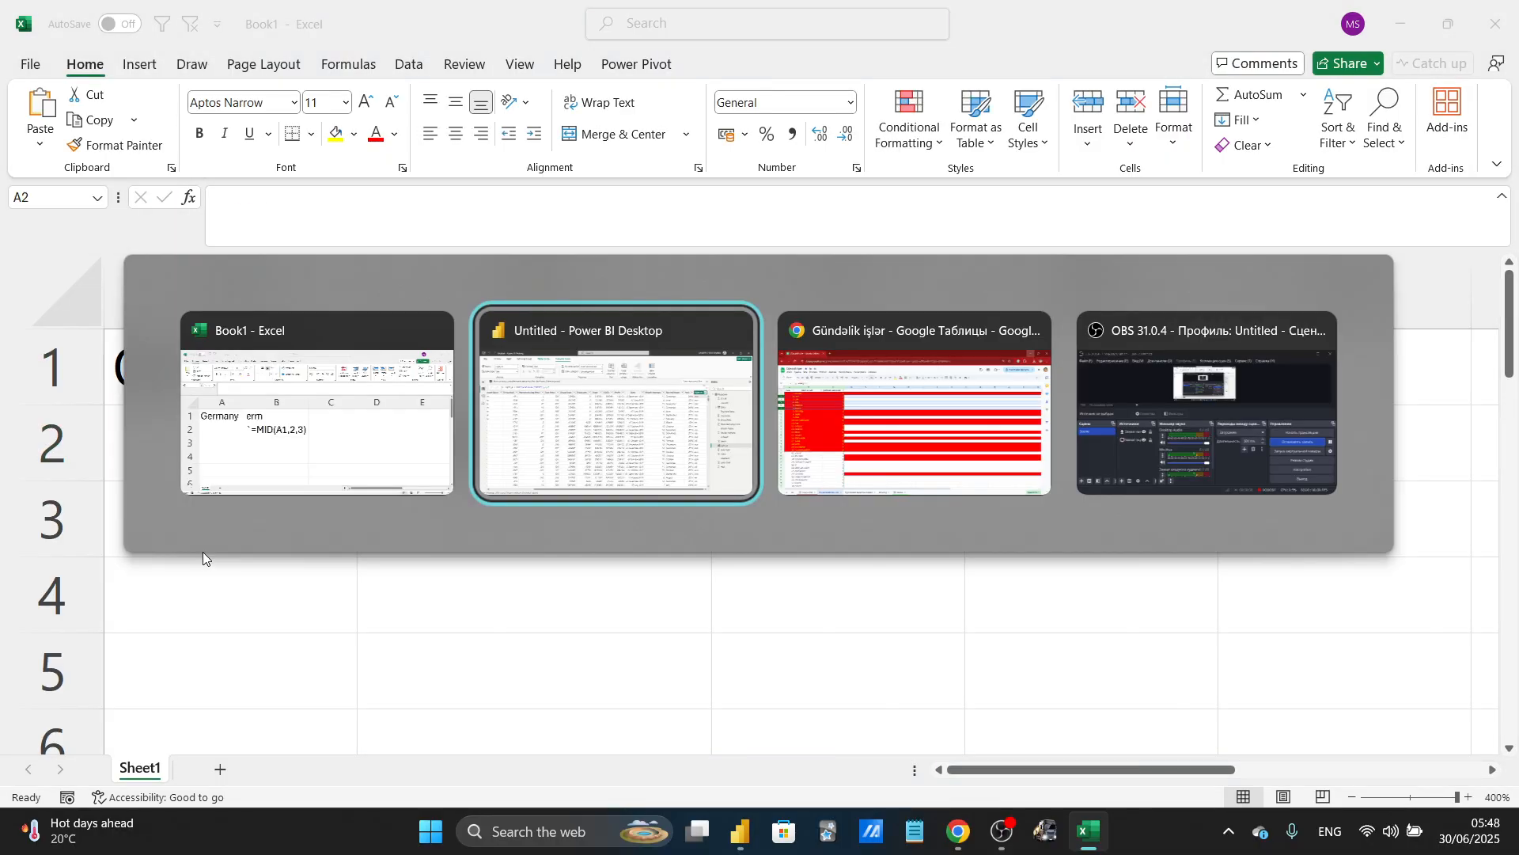
key("alt+Tab")
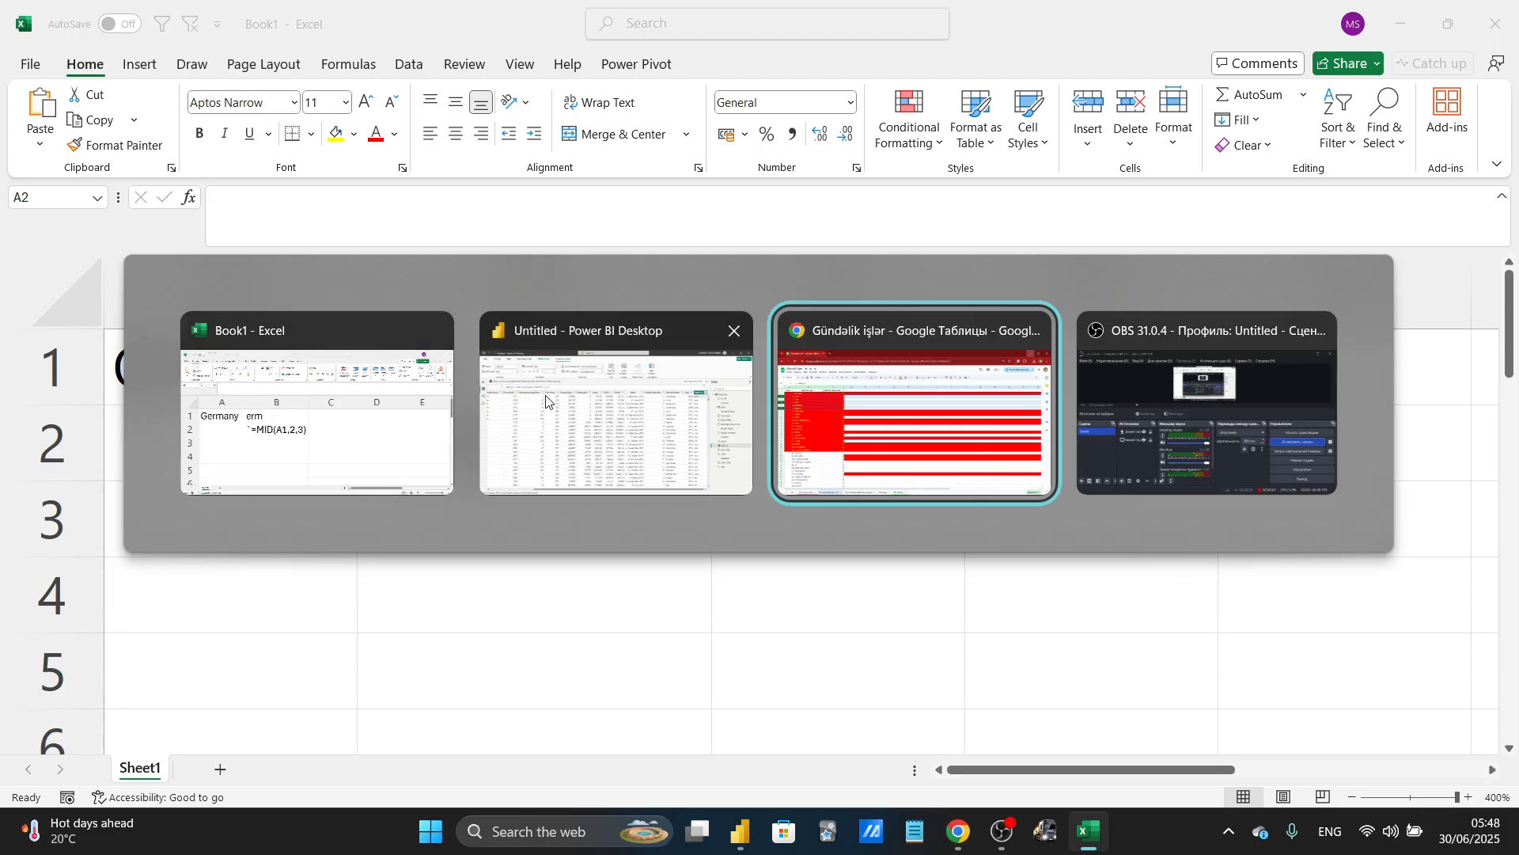
left_click(506, 483)
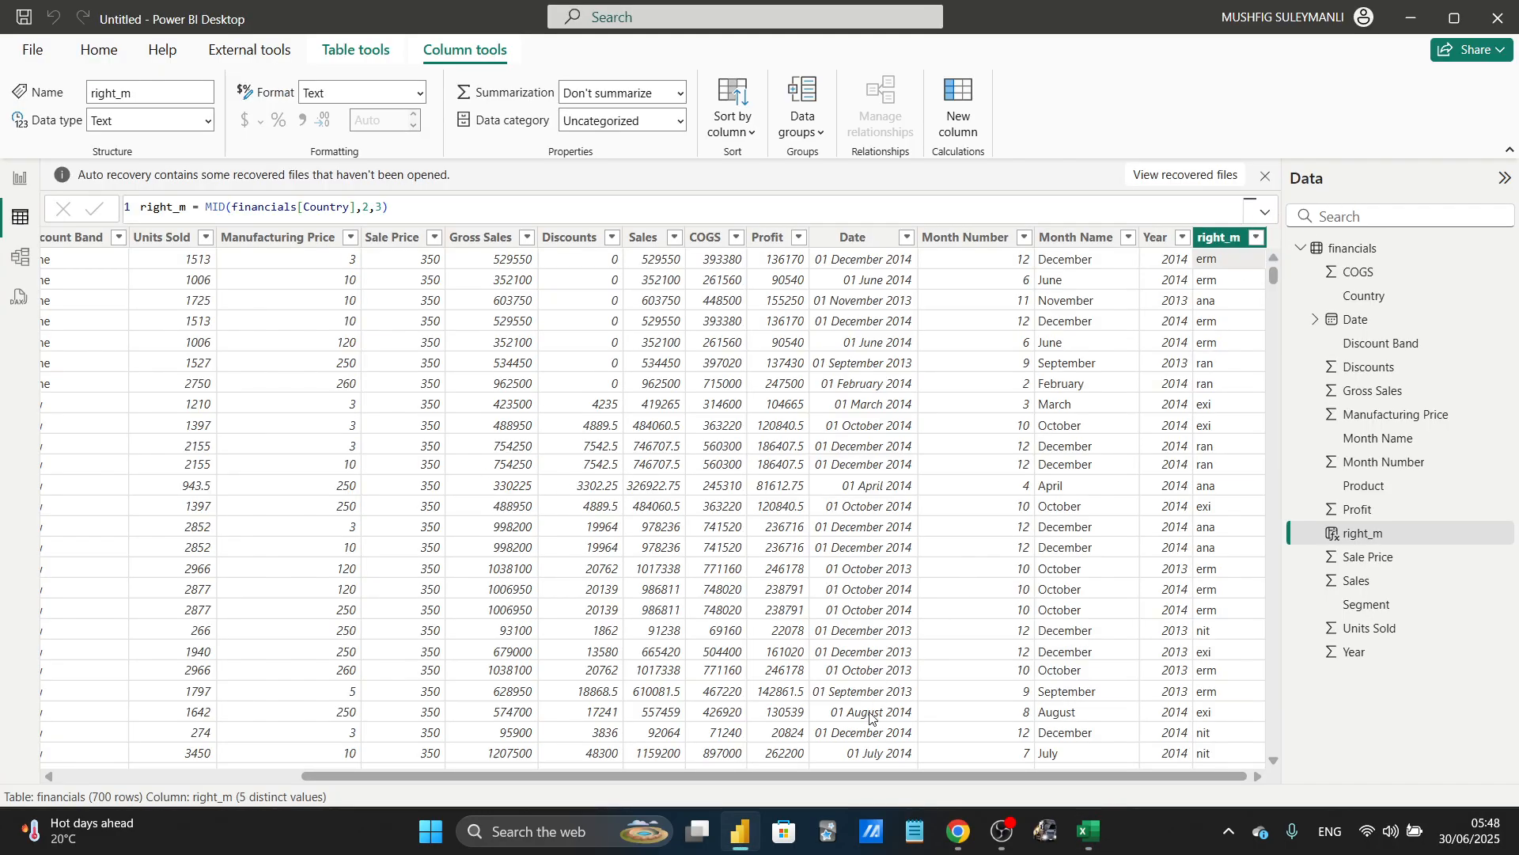
left_click_drag(856, 771, 1103, 762)
left_click(950, 304)
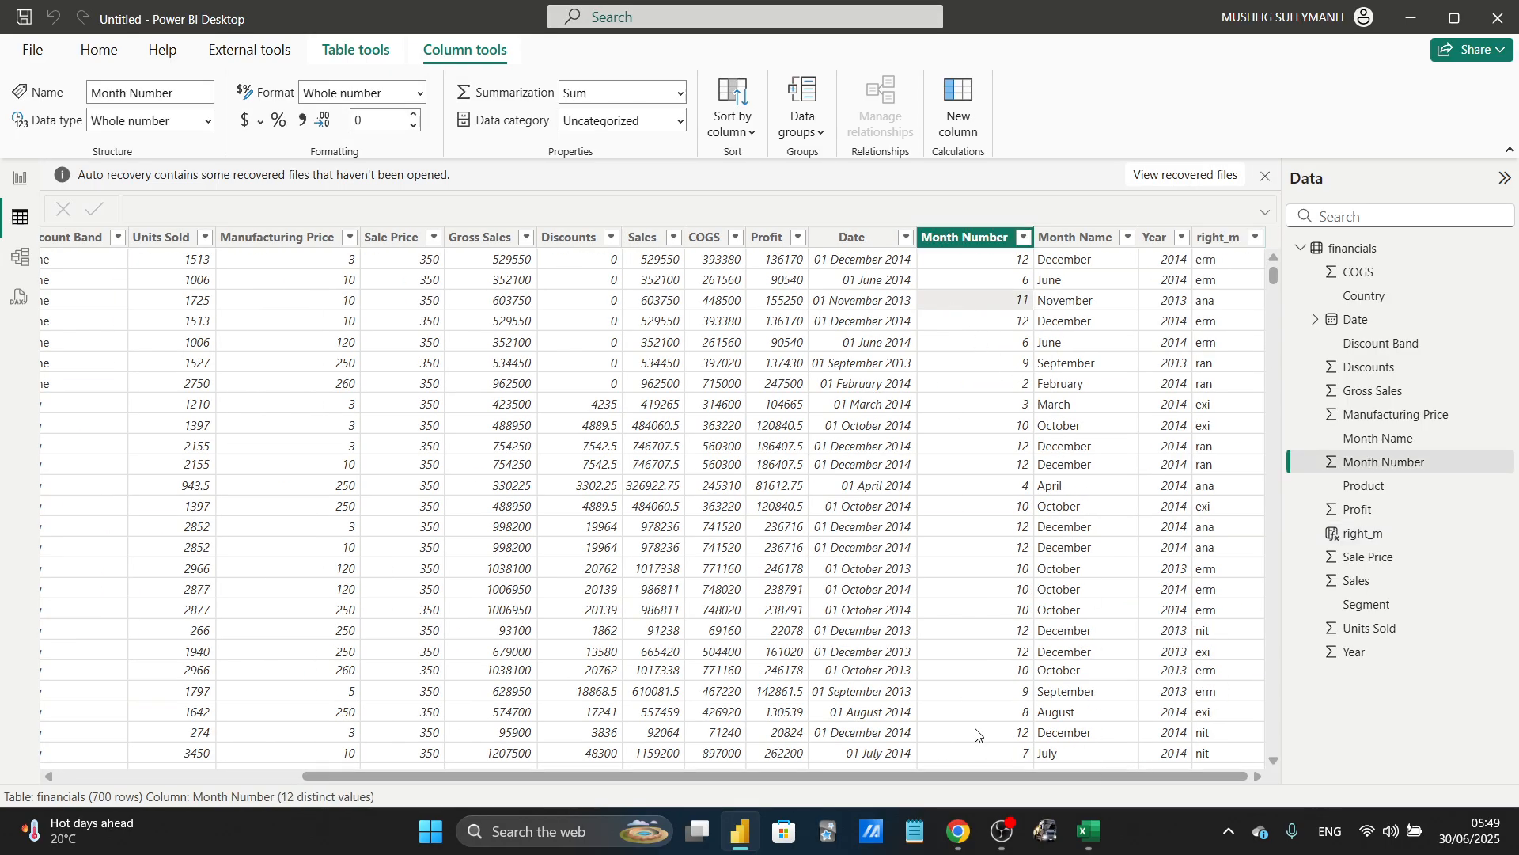
mouse_move(1000, 849)
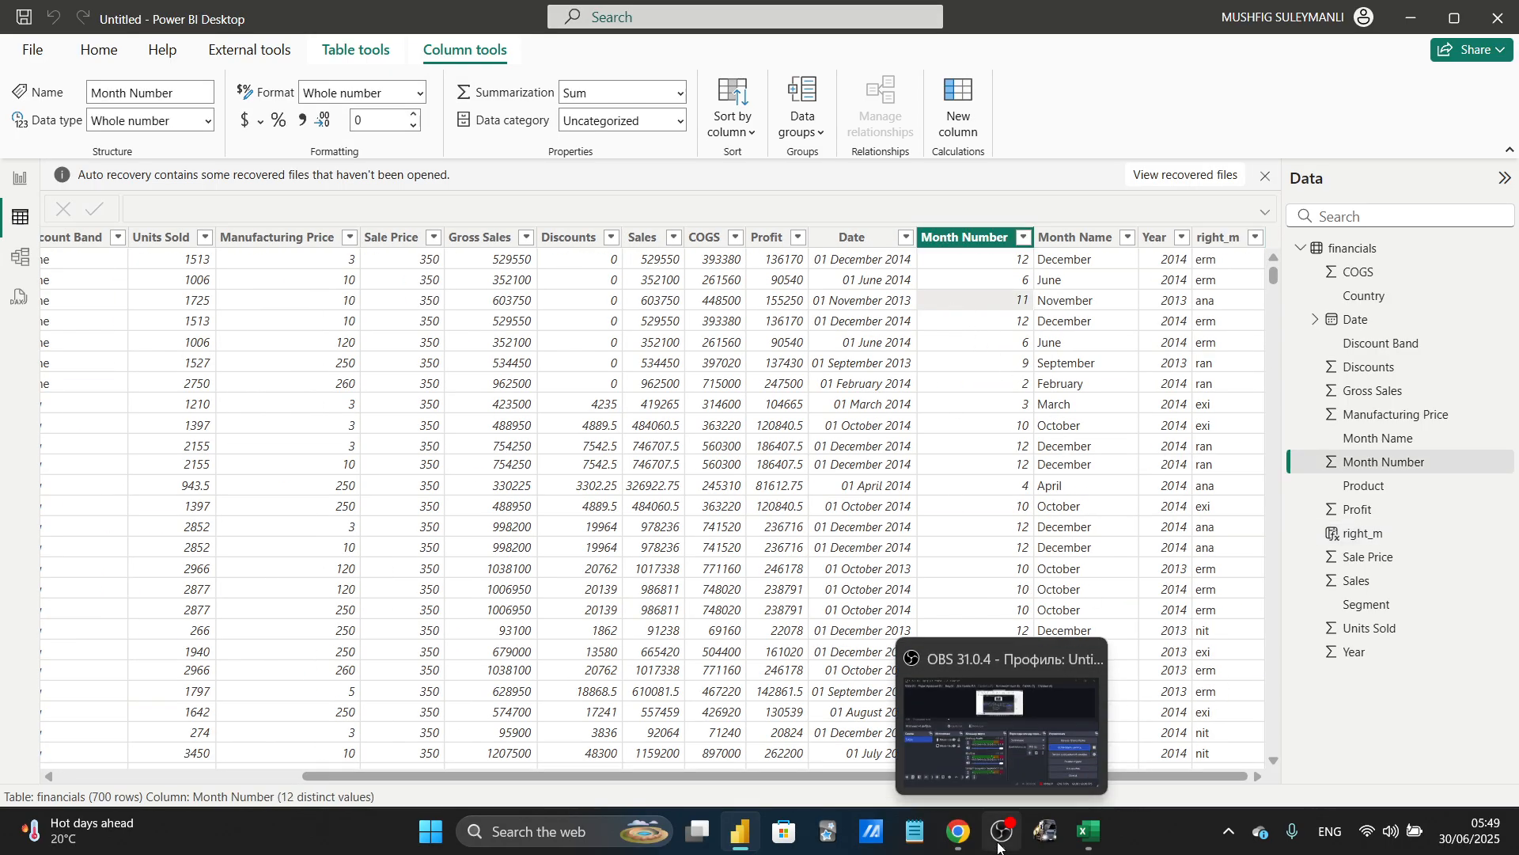